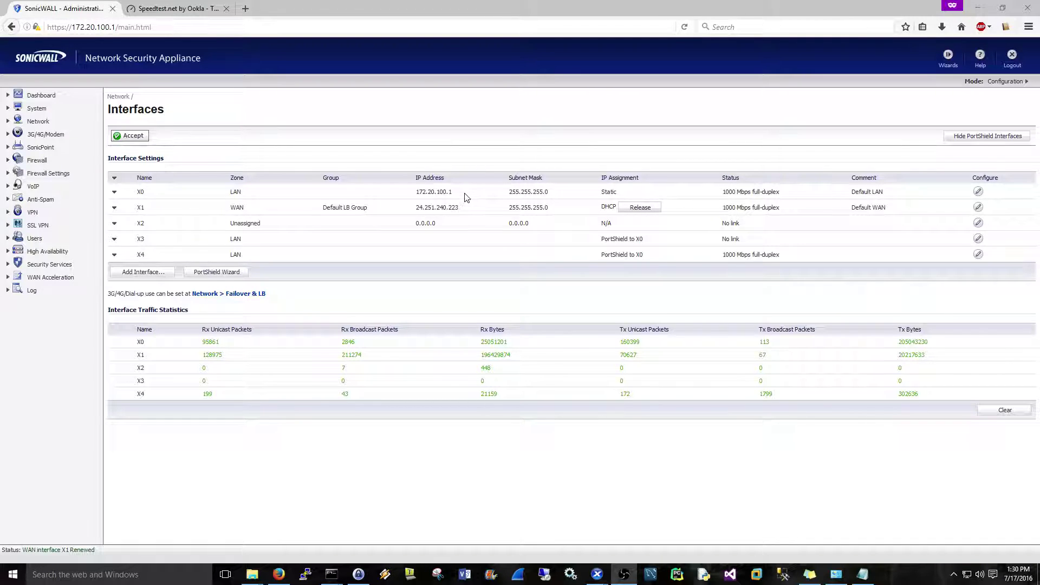
Step: Open Network > DHCP Server and review the enable setting and the 172.20.100.110 static reservation
left_click_drag(454, 193, 415, 194)
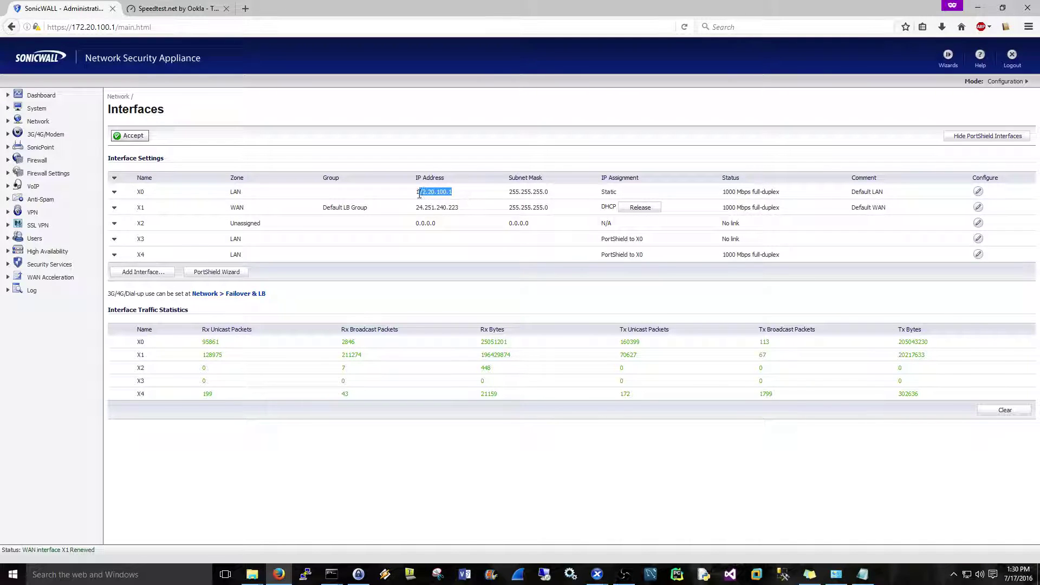
left_click(407, 104)
left_click(7, 121)
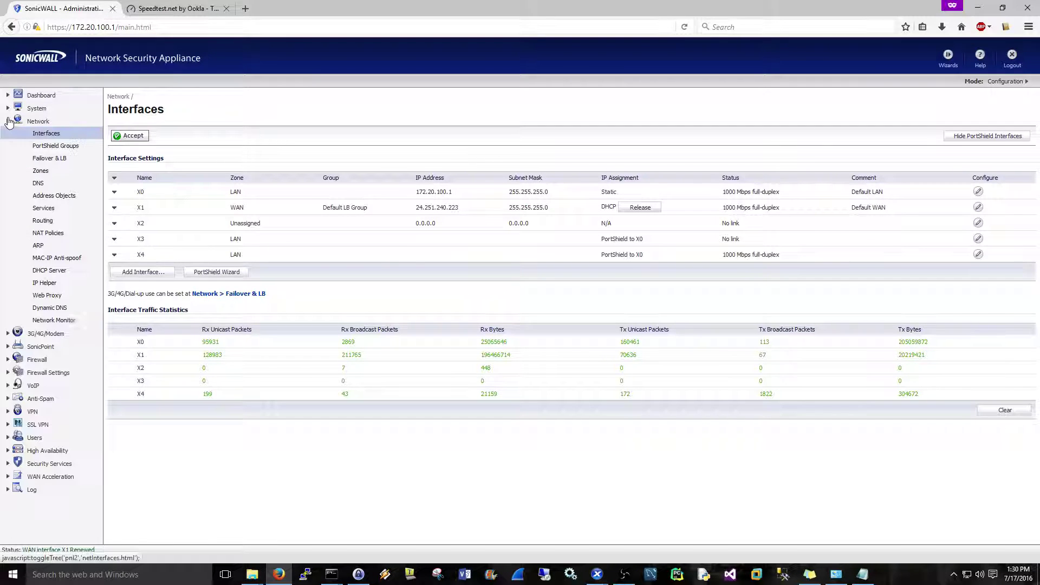
left_click(55, 270)
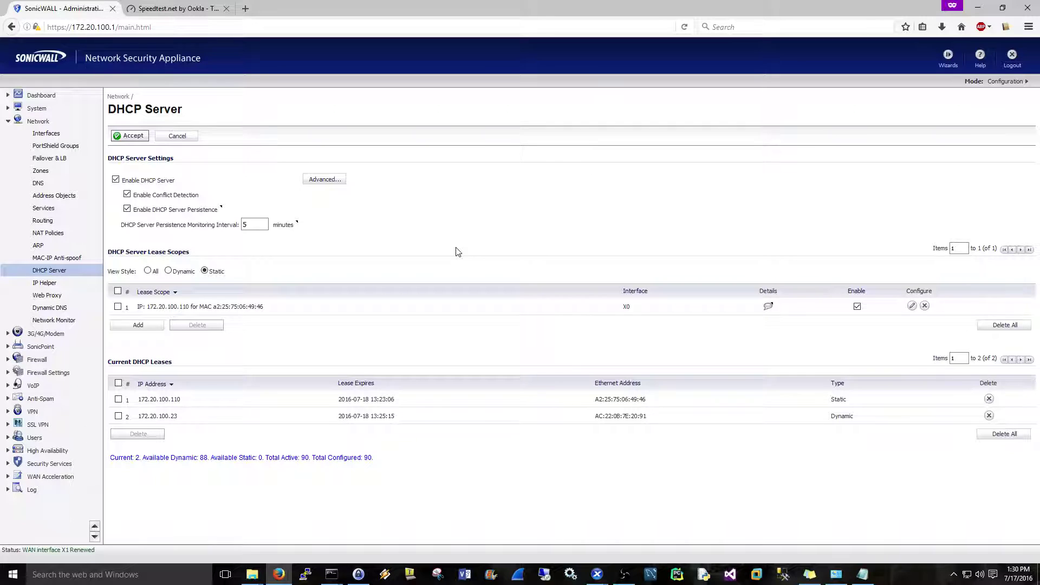
left_click_drag(177, 181, 124, 185)
left_click_drag(146, 307, 198, 308)
Step: Set Lease Scopes View Style to All and highlight the Dynamic scope and the 172.20.100.23 lease
left_click(148, 270)
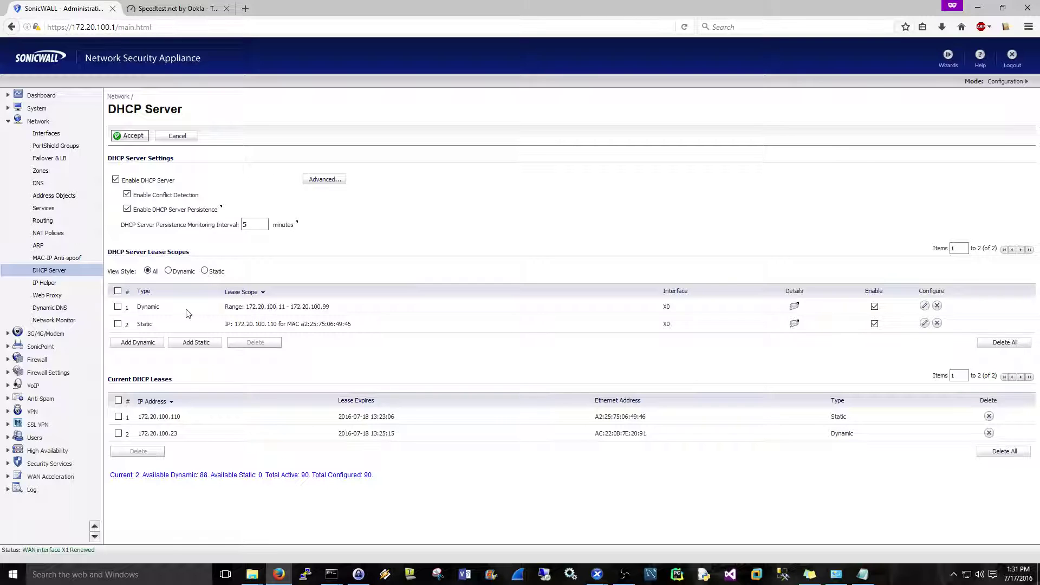
left_click_drag(134, 307, 347, 313)
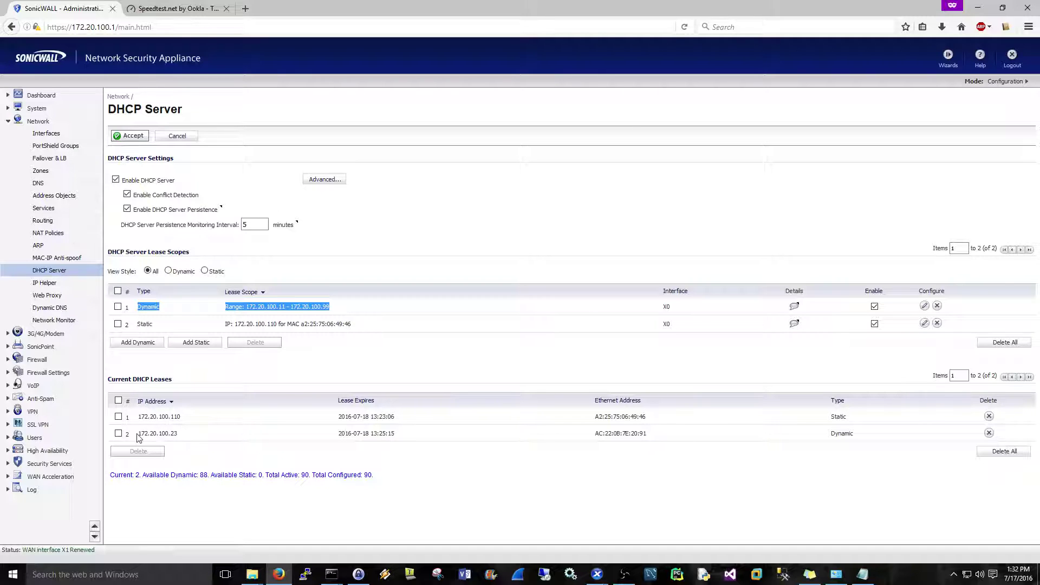
left_click_drag(138, 434, 184, 440)
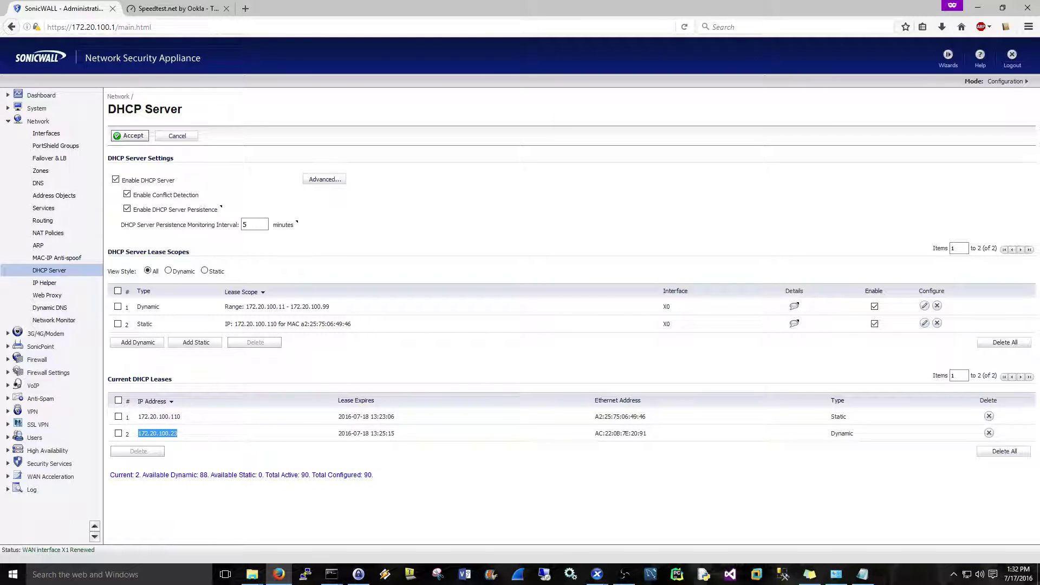
Step: Release the VM's DHCP address with ipconfig /release, leaving only link-local addresses
key("alt+Tab")
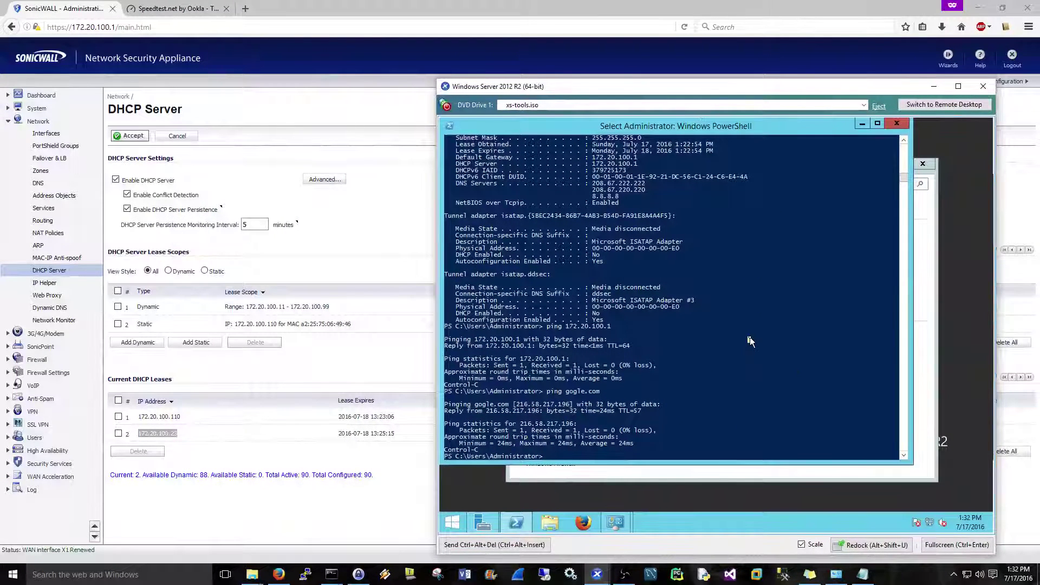
right_click(750, 341)
left_click(750, 336)
type("ipconfig /rl")
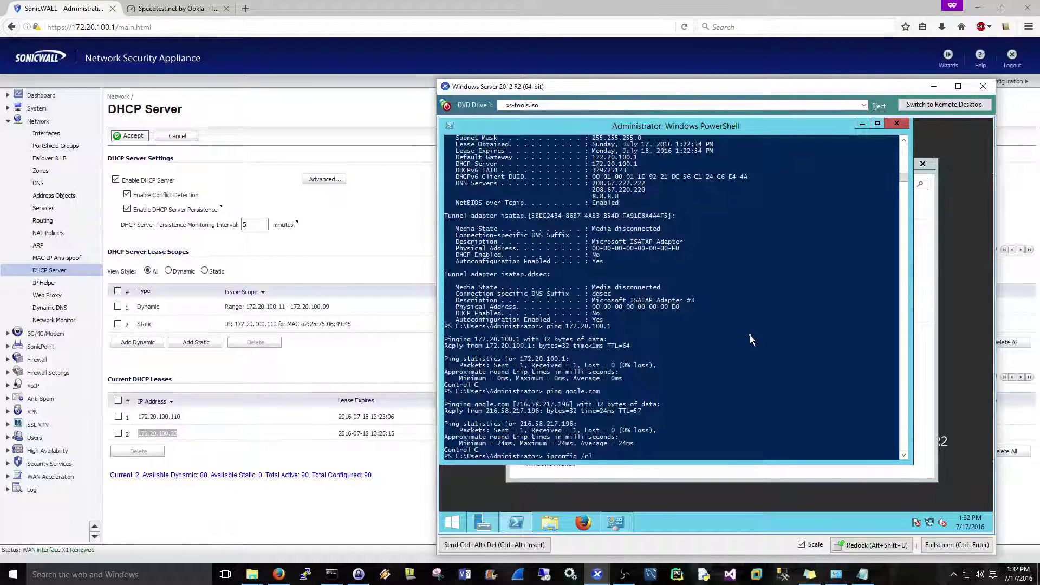
type("elease")
key("Return")
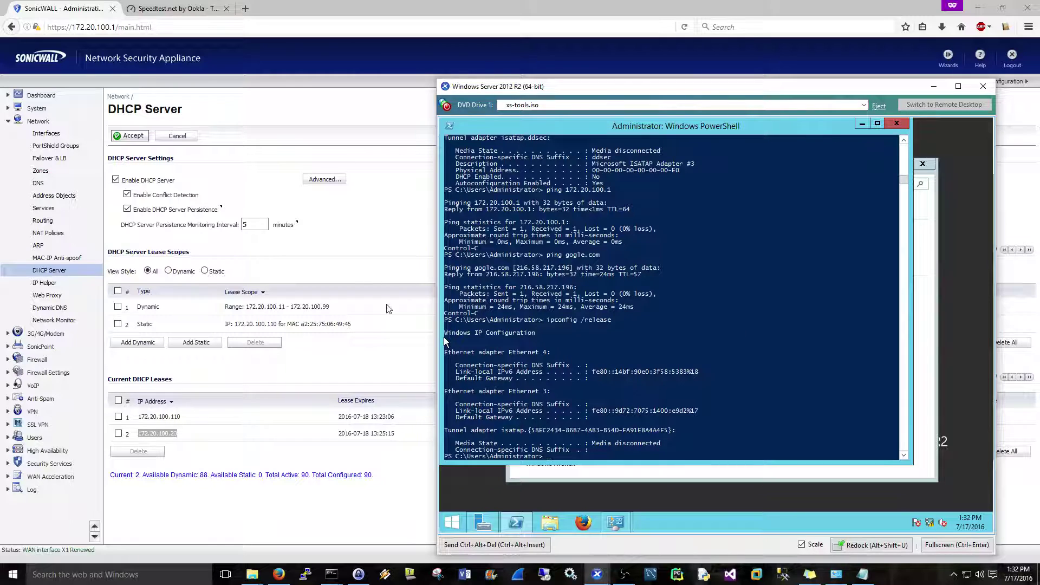
Step: Reload the SonicWALL page and confirm only lease 172.20.100.23 remains, with 172.20.100.110's lease gone
left_click(383, 269)
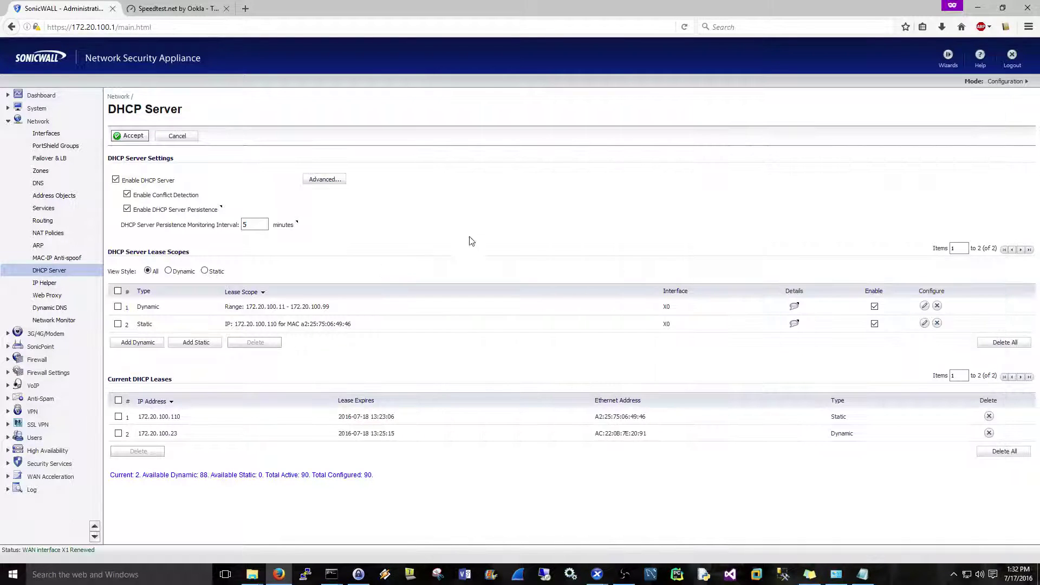
left_click(680, 27)
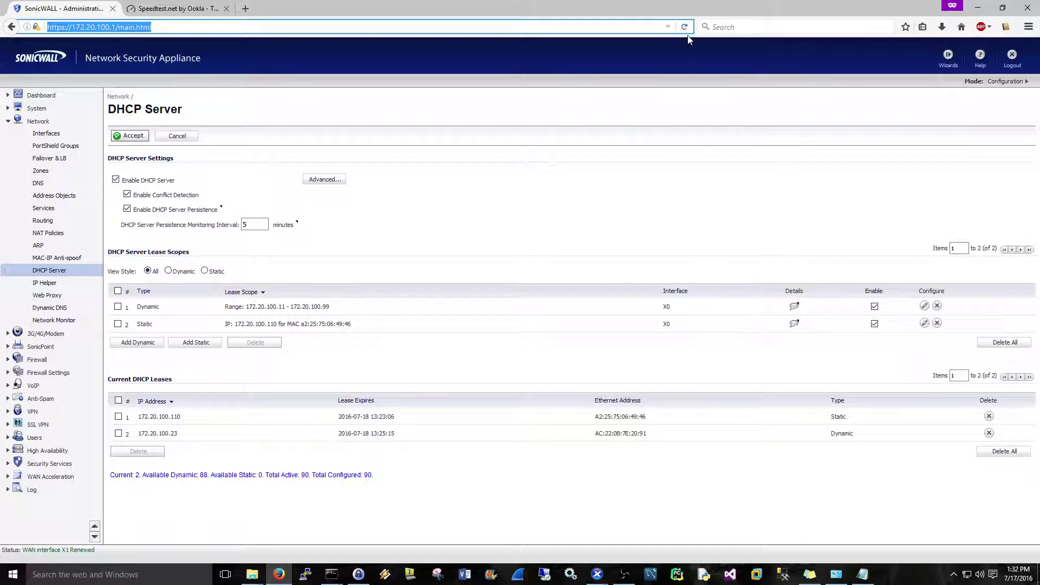
left_click(683, 30)
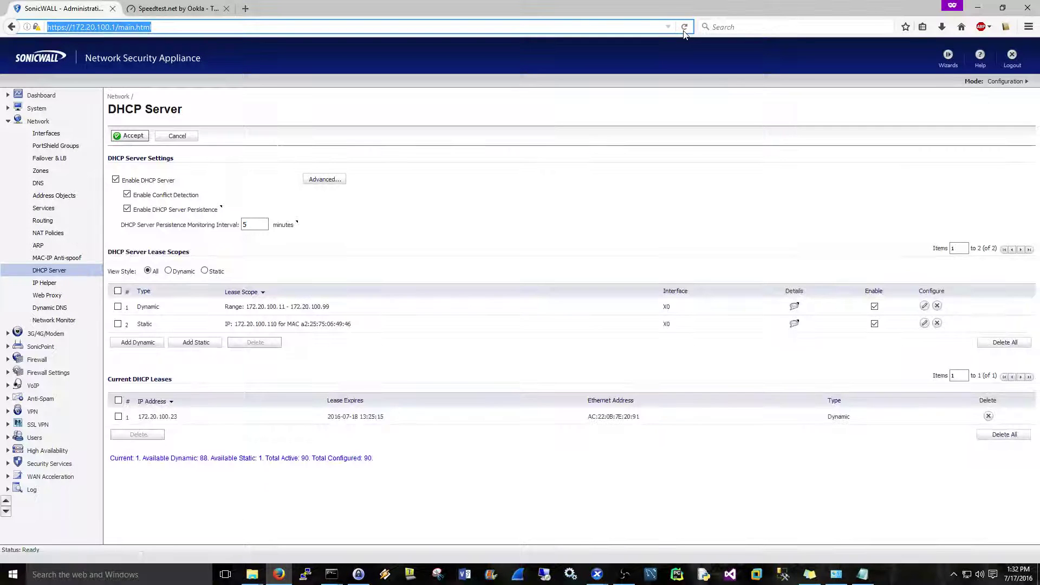
left_click(188, 422)
left_click_drag(188, 422, 138, 417)
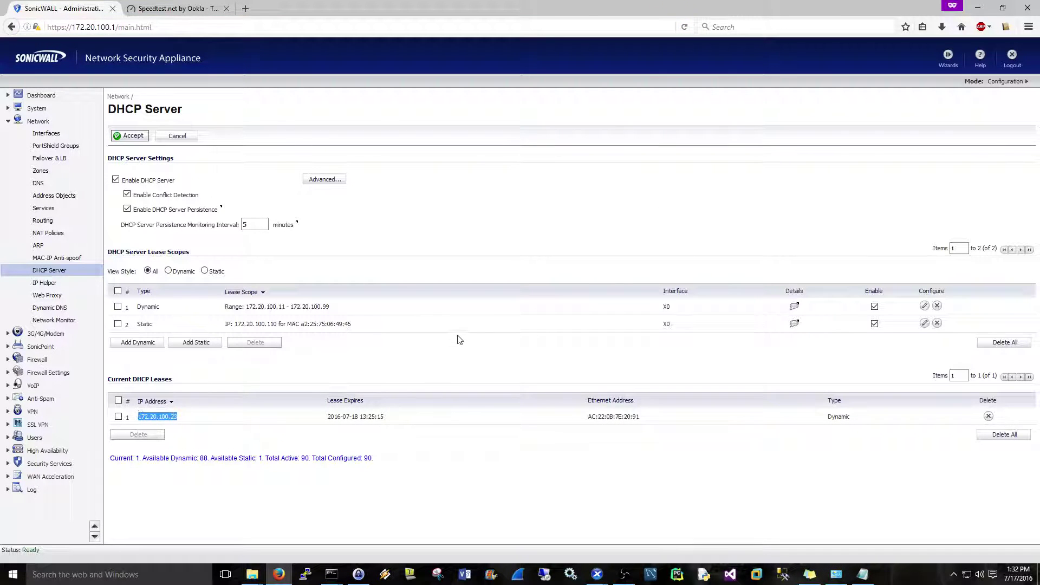
left_click(531, 376)
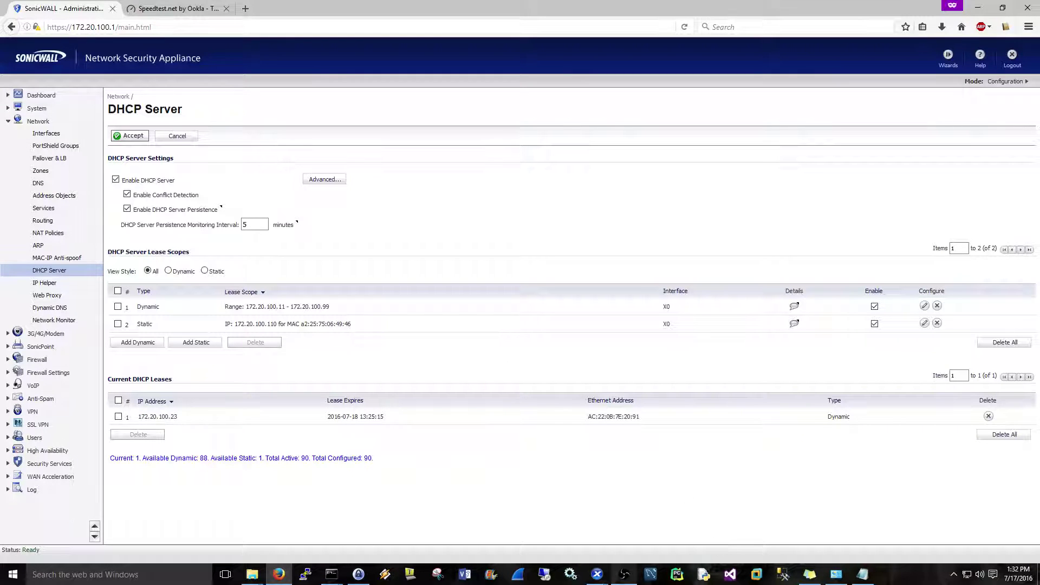
left_click_drag(234, 324, 364, 330)
left_click(597, 574)
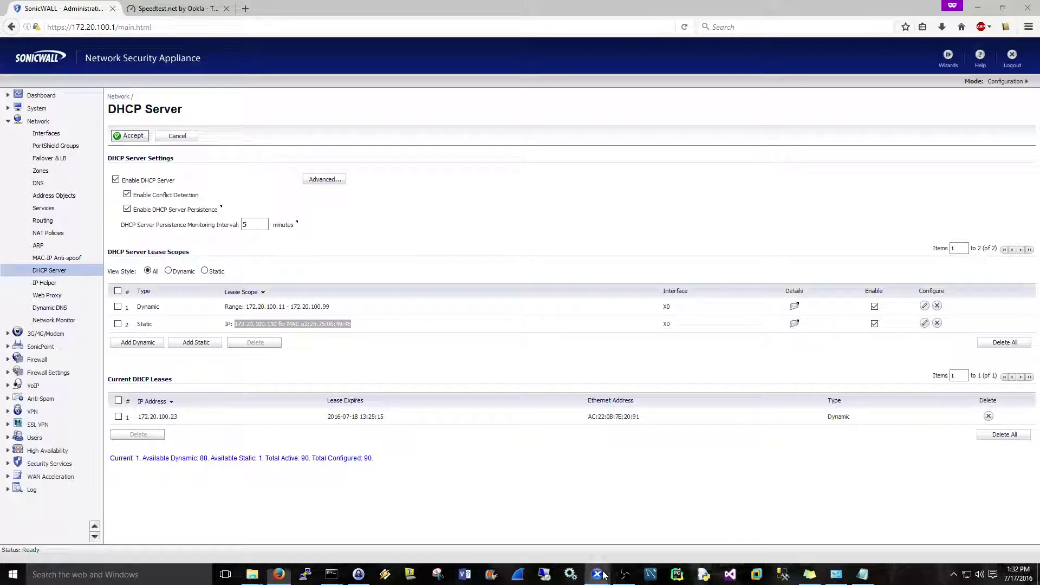
Step: Run ipconfig /renew in the Windows Server 2012 console, then return to the SonicWALL page
left_click(660, 528)
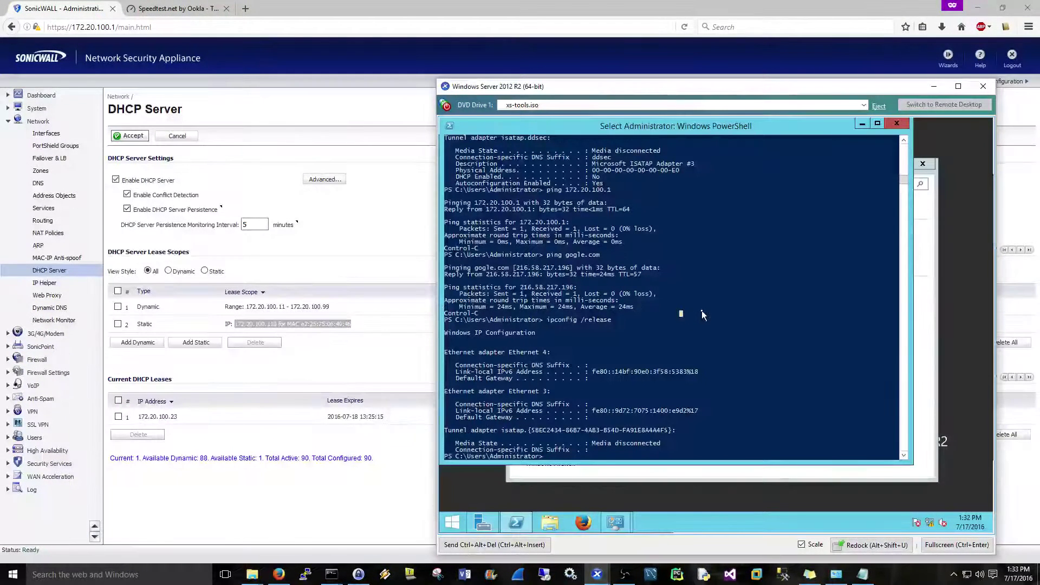
type("ipconfig")
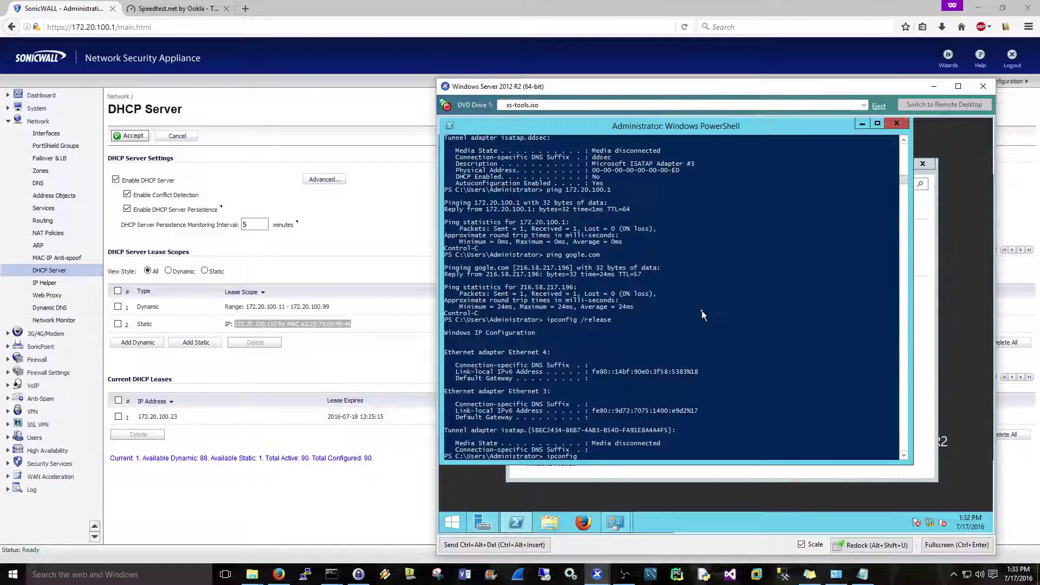
type(" /renew")
key("Return")
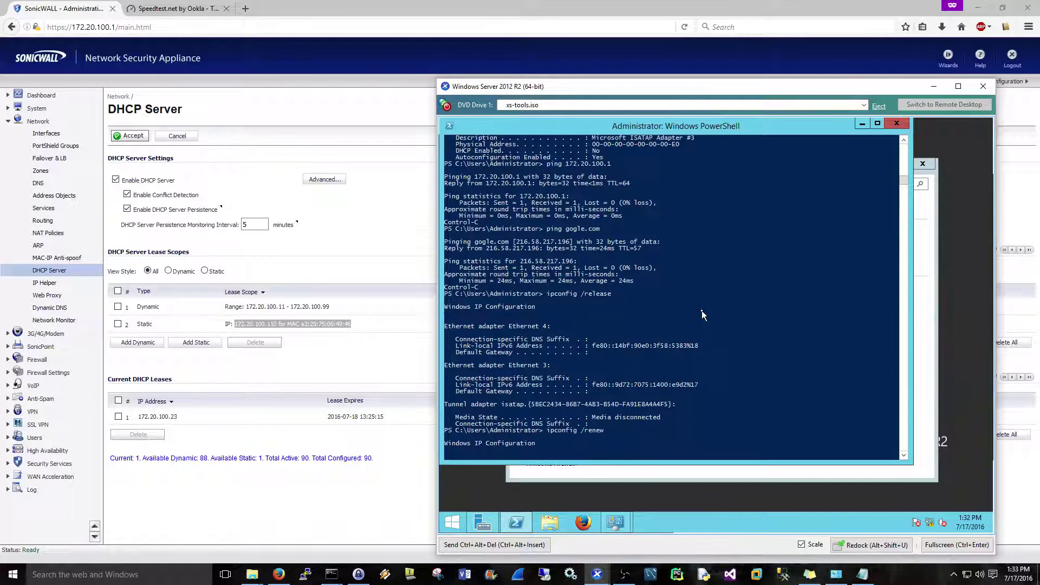
left_click(366, 239)
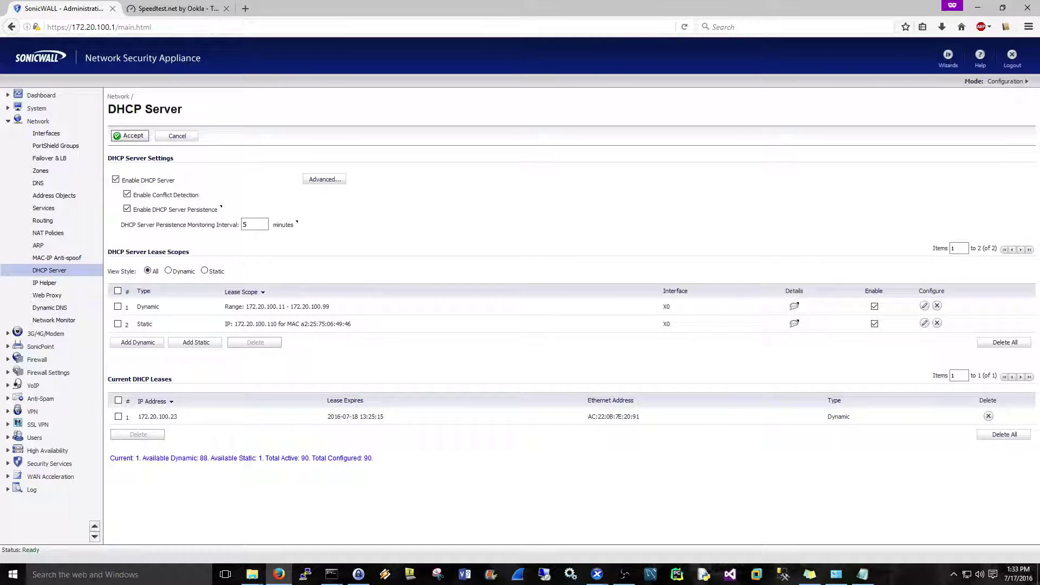
Step: Check the renewed IPv4 address and subnet mask in the Windows Server 2012 PowerShell
key("alt+Tab")
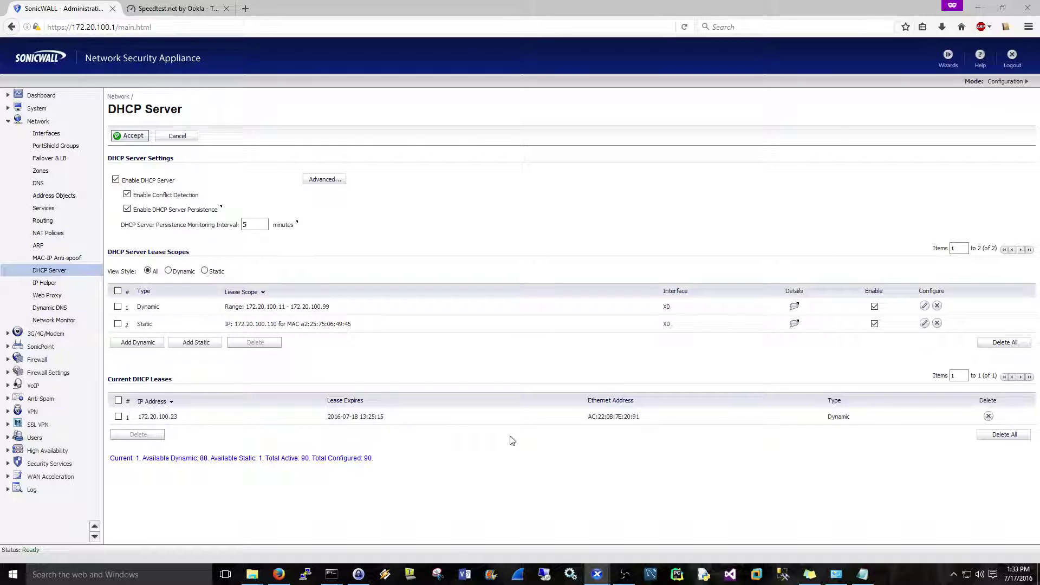
mouse_move(599, 579)
left_click(663, 527)
left_click(799, 366)
left_click_drag(589, 372, 648, 381)
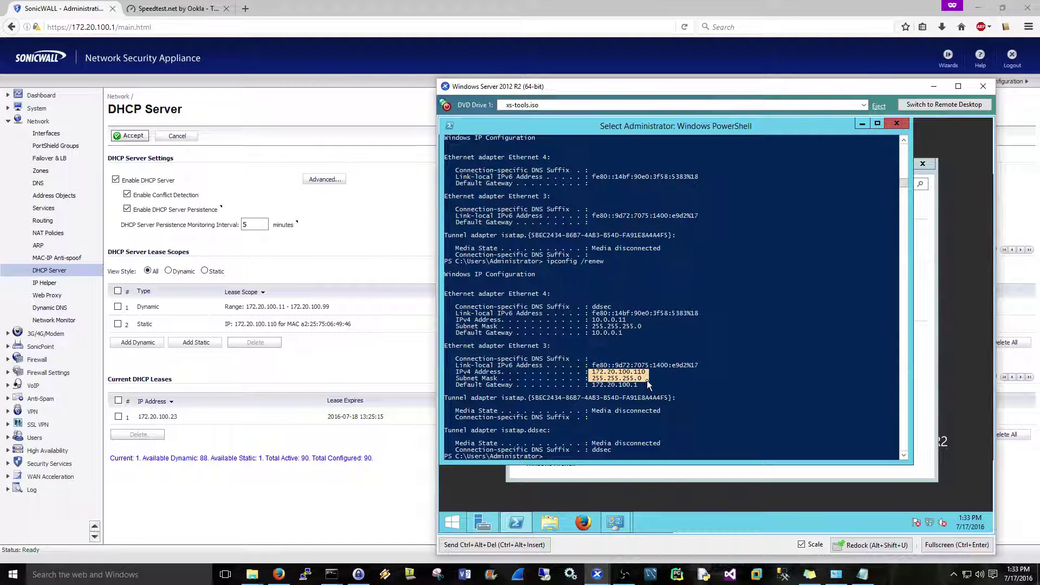
Step: Reload the SonicWALL leases to confirm 172.20.100.110 is back, then switch to the 2008 R2 console
left_click(372, 383)
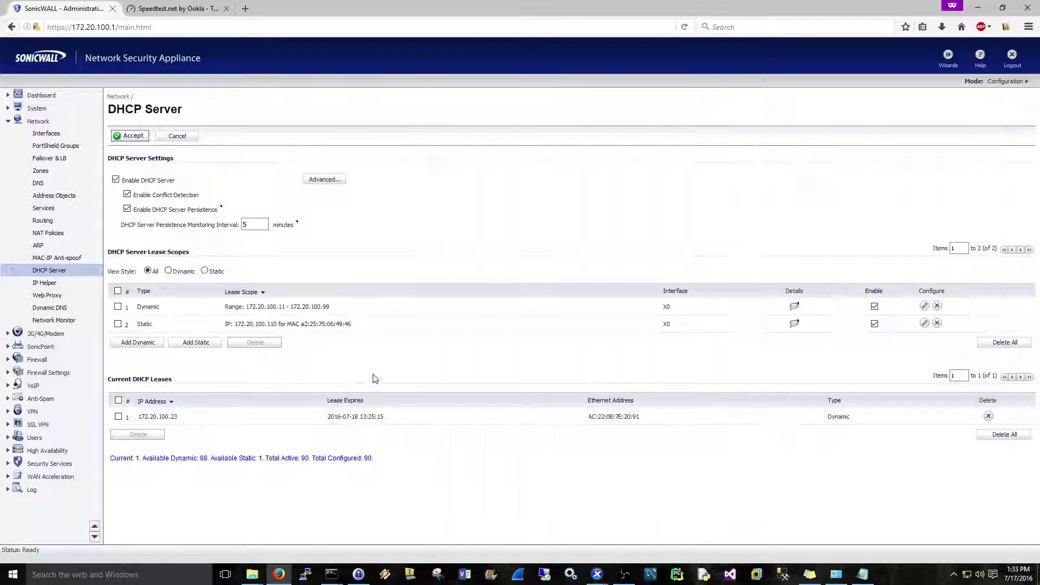
left_click(684, 27)
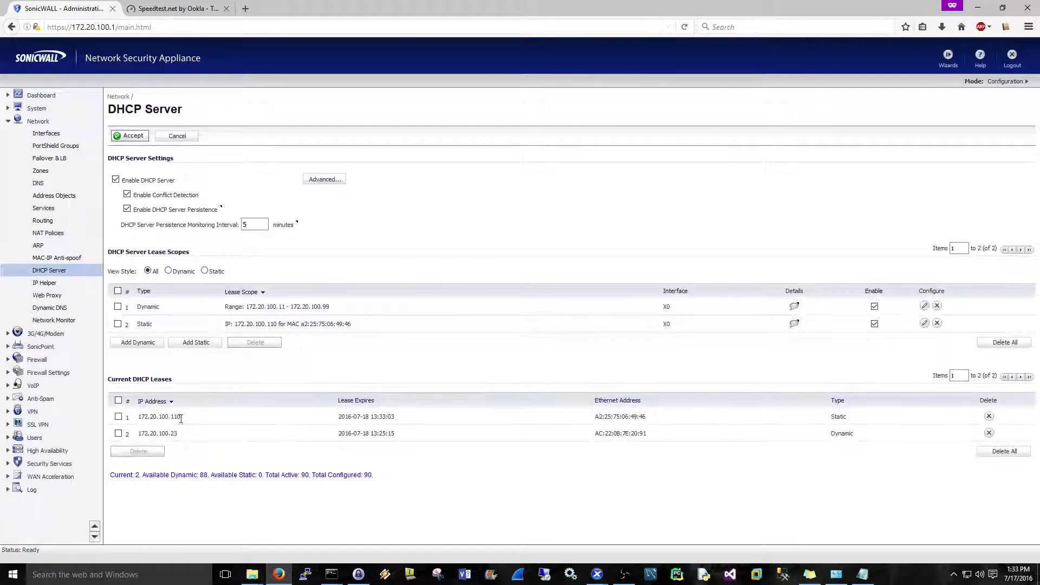
left_click_drag(178, 417, 138, 417)
left_click(388, 357)
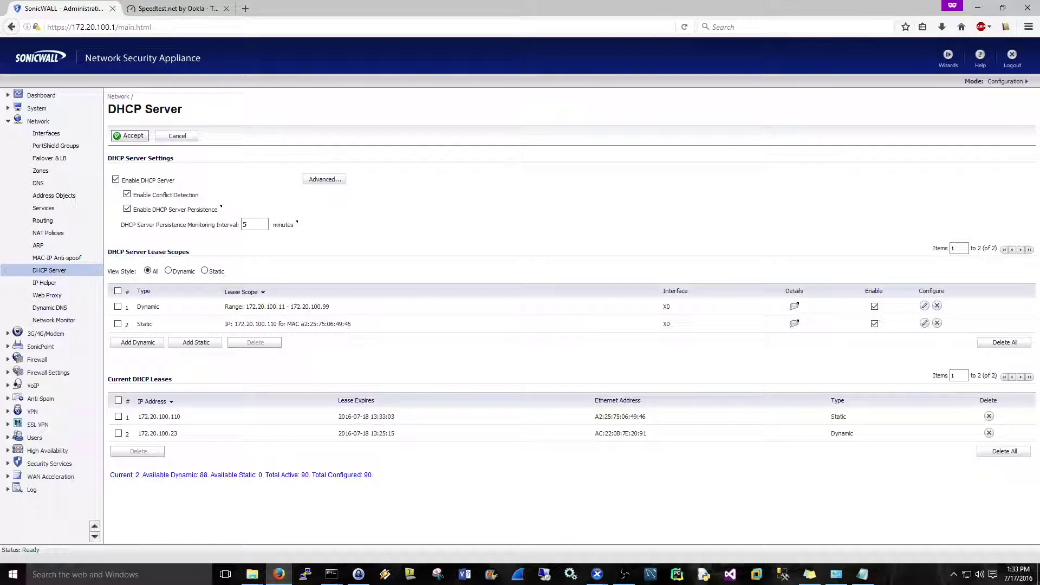
key("alt+Tab")
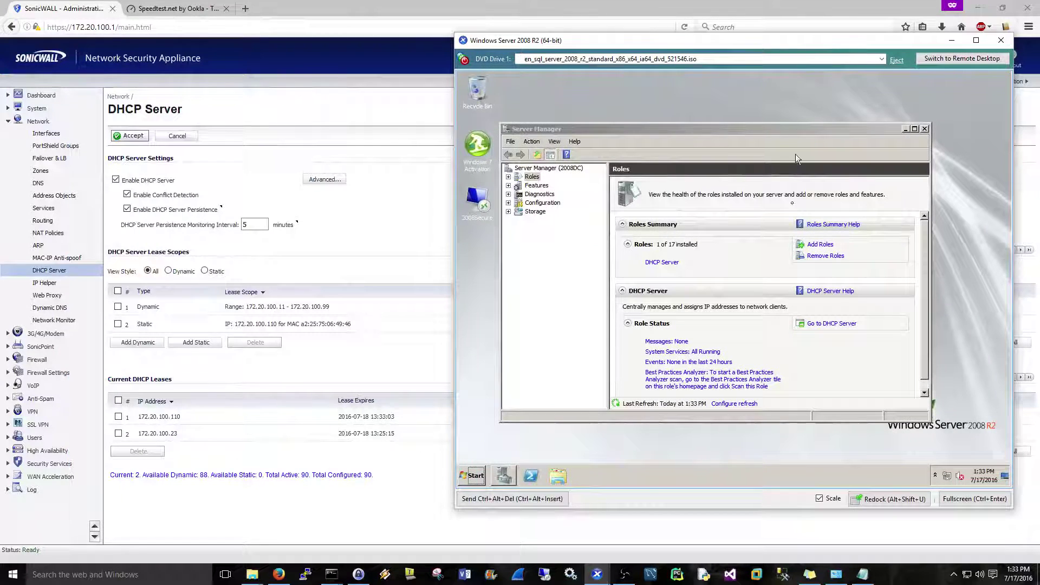
Step: Check Local Area Connection 4's status in the Network and Sharing Center
right_click(945, 476)
left_click(940, 474)
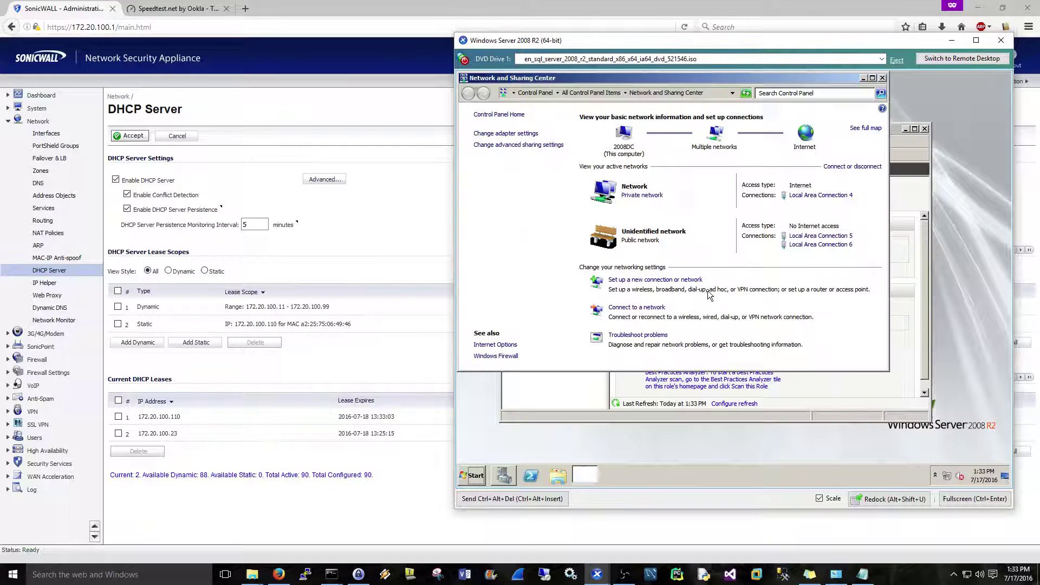
left_click(813, 196)
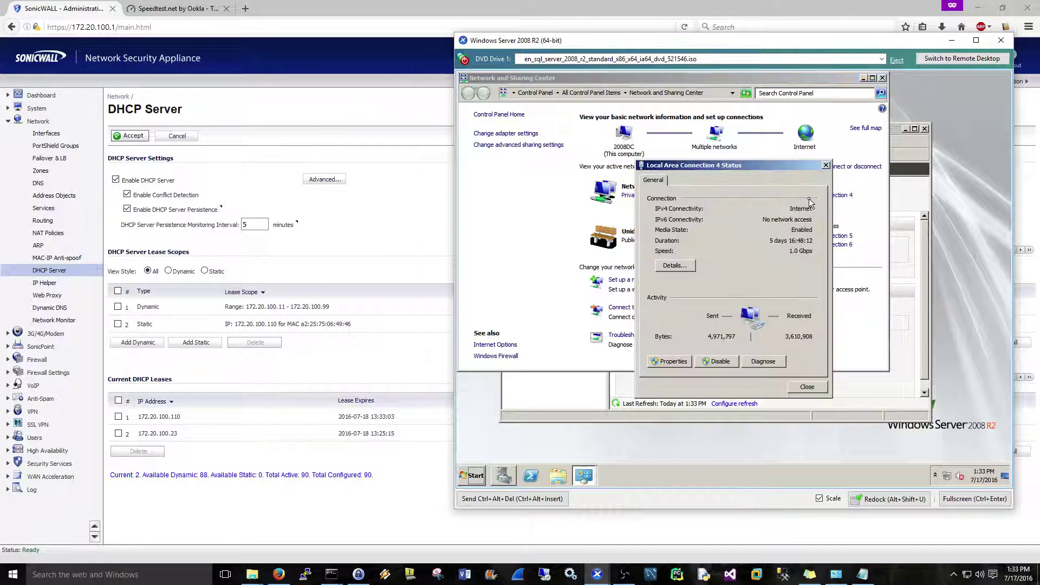
Step: Run ipconfig /all and mark Local Area Connection 4's MAC and 172.20.100.204 lease details
left_click(531, 475)
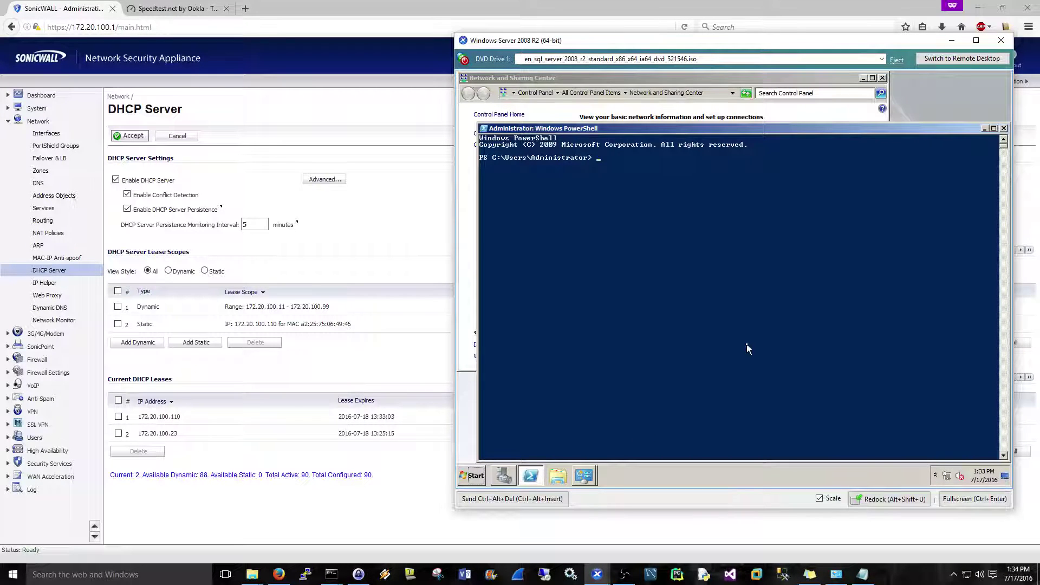
type("ipconfig /all")
key("Return")
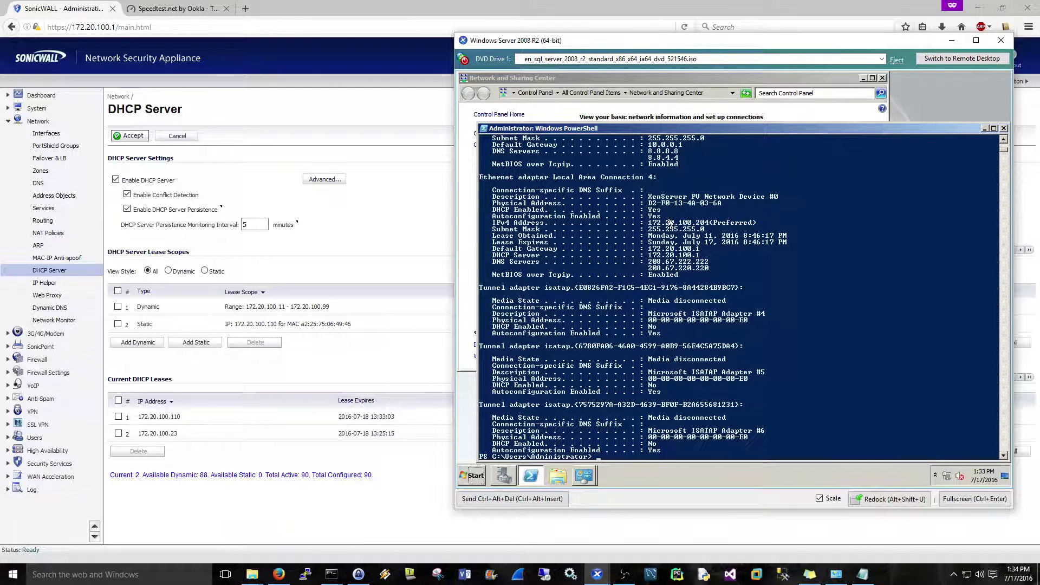
left_click_drag(492, 190, 795, 277)
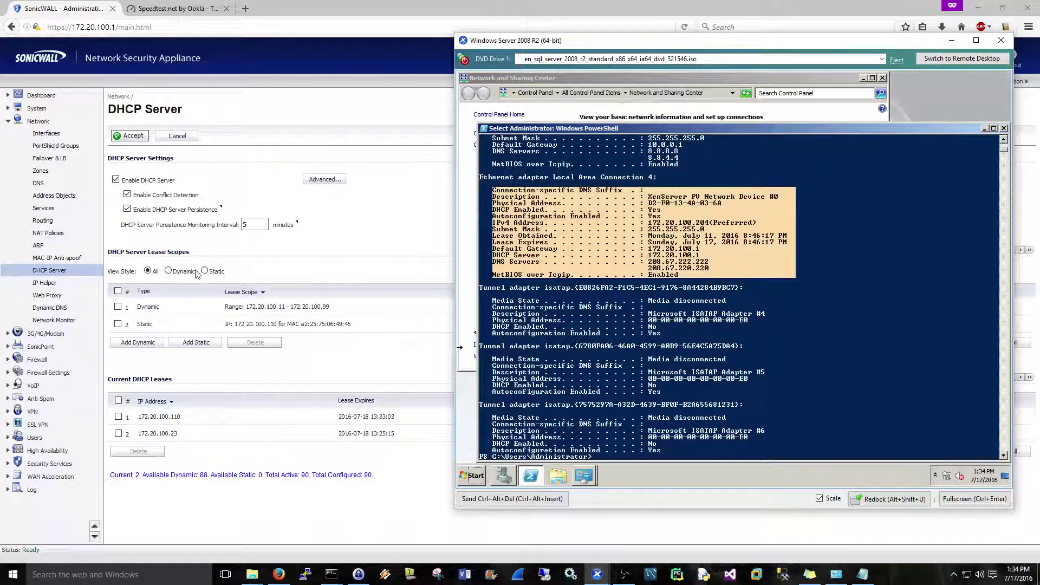
Step: Start a new static DHCP reservation and place its form beside the server's ipconfig output
left_click(202, 347)
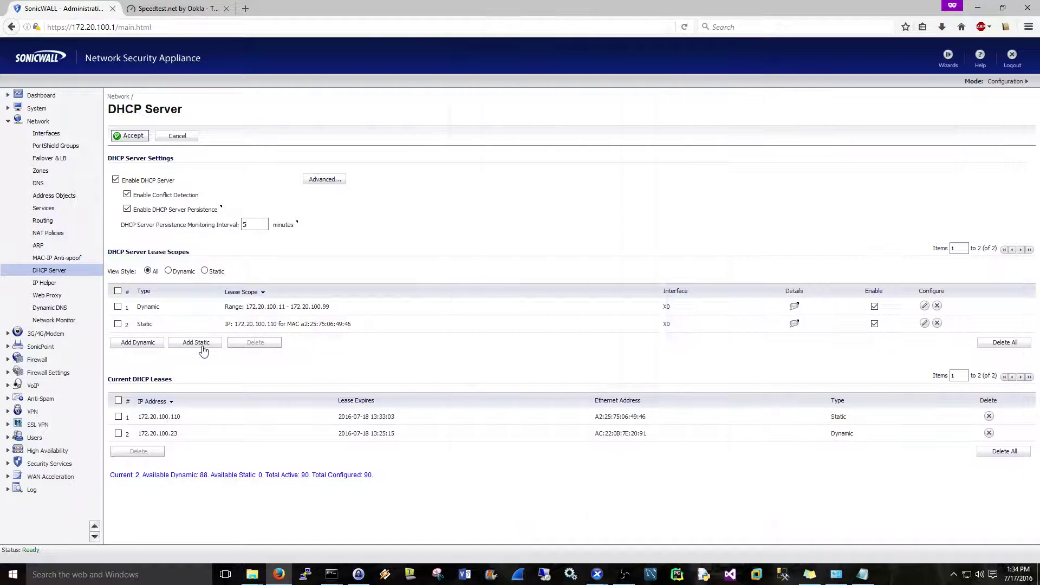
left_click(202, 347)
mouse_move(596, 576)
left_click(603, 537)
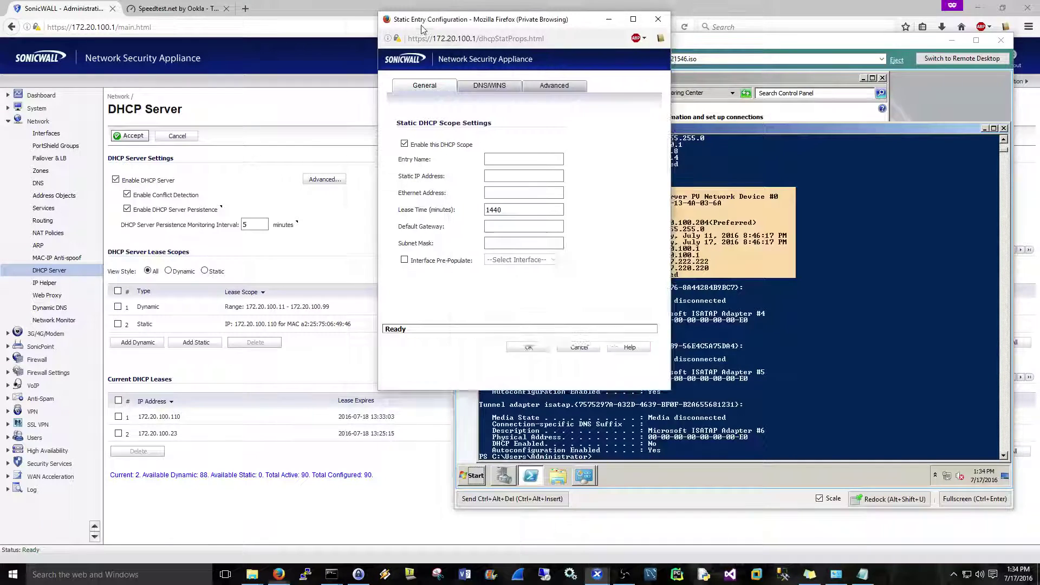
left_click_drag(421, 25, 161, 76)
left_click(243, 209)
left_click(385, 162)
left_click_drag(327, 71, 356, 85)
left_click(907, 42)
mouse_move(908, 41)
left_mouse_down()
mouse_move(969, 403)
mouse_move(969, 508)
mouse_move(829, 18)
mouse_move(904, 44)
left_mouse_up()
left_click_drag(353, 90, 350, 115)
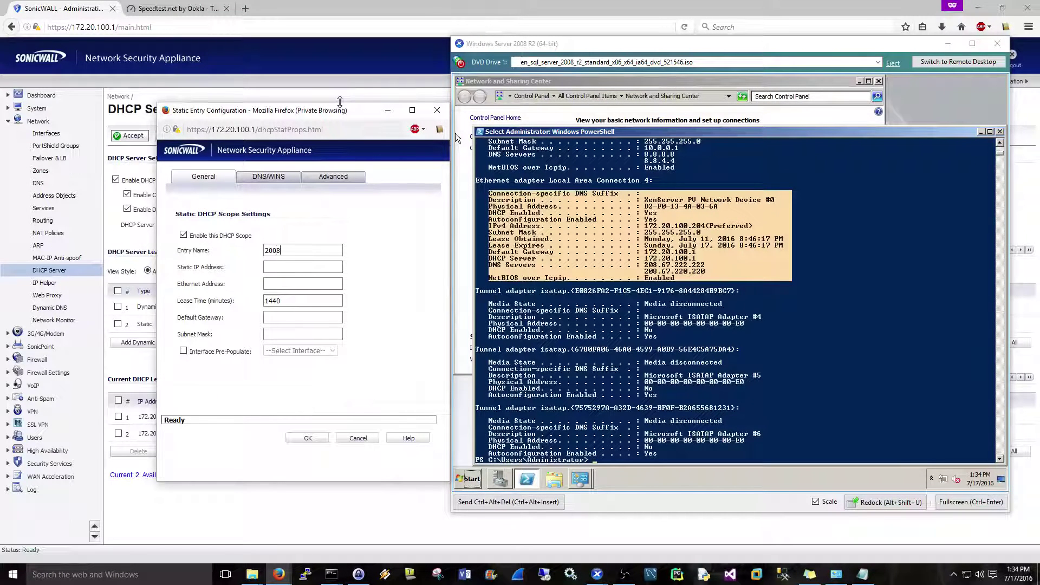
Step: Enter entry name 2008DC, IP 172.20.100.120, MAC D2:F0:13:4A:03:6A and mask 255.255.255.0
type("DC")
key("Tab")
type("18")
type("2.20.100.")
type("120")
key("Tab")
type("D2")
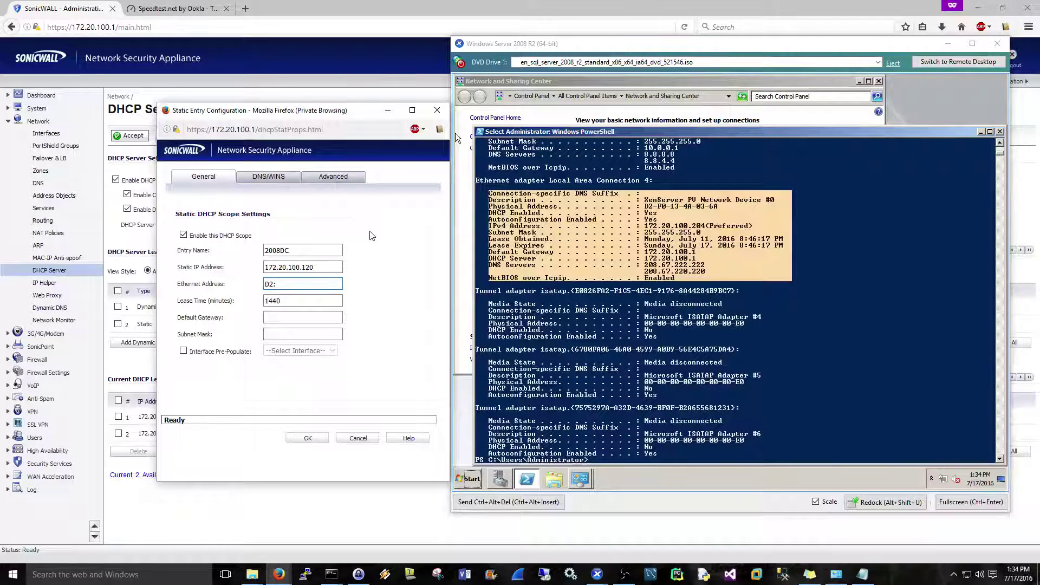
type(":F0:13:4A:03")
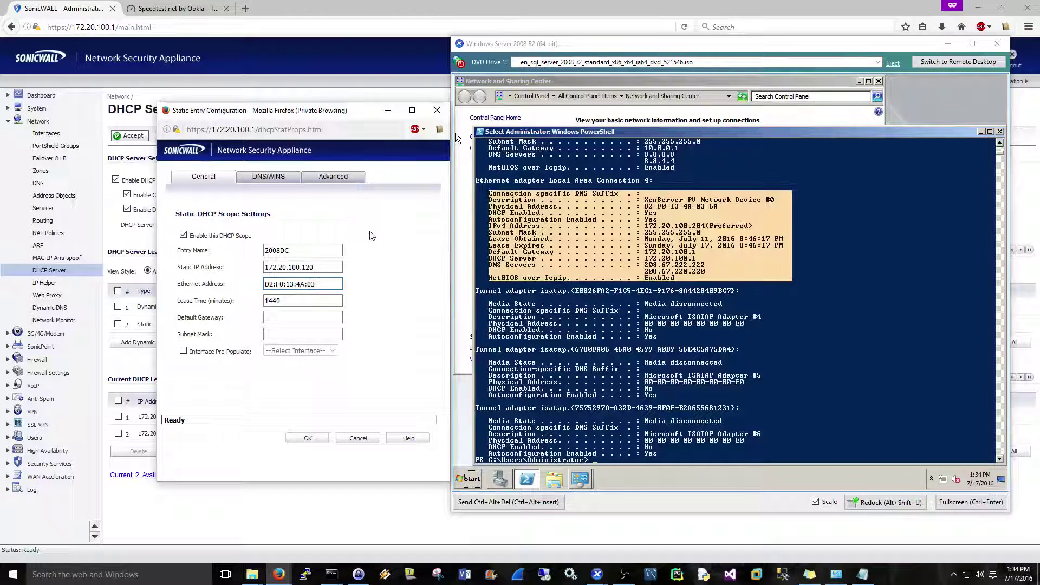
type(":6A")
left_click(271, 318)
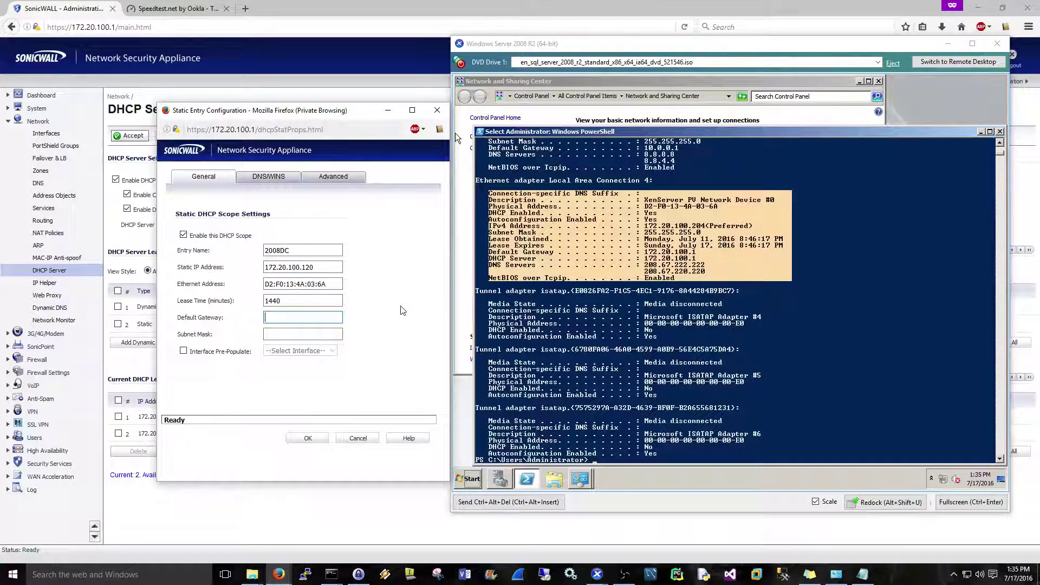
type("172.20.100.")
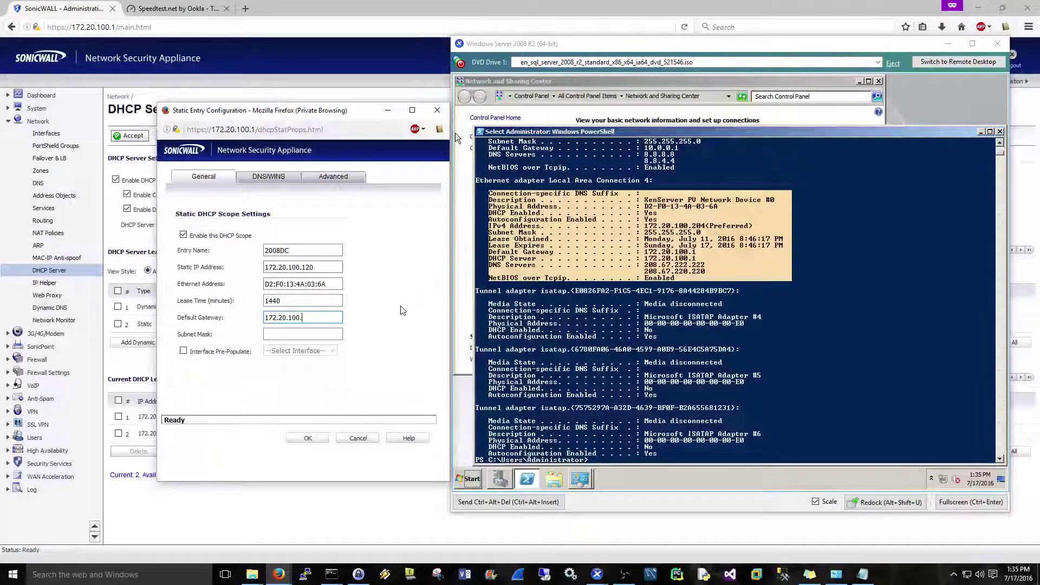
type("120")
key("Tab")
type("255.25")
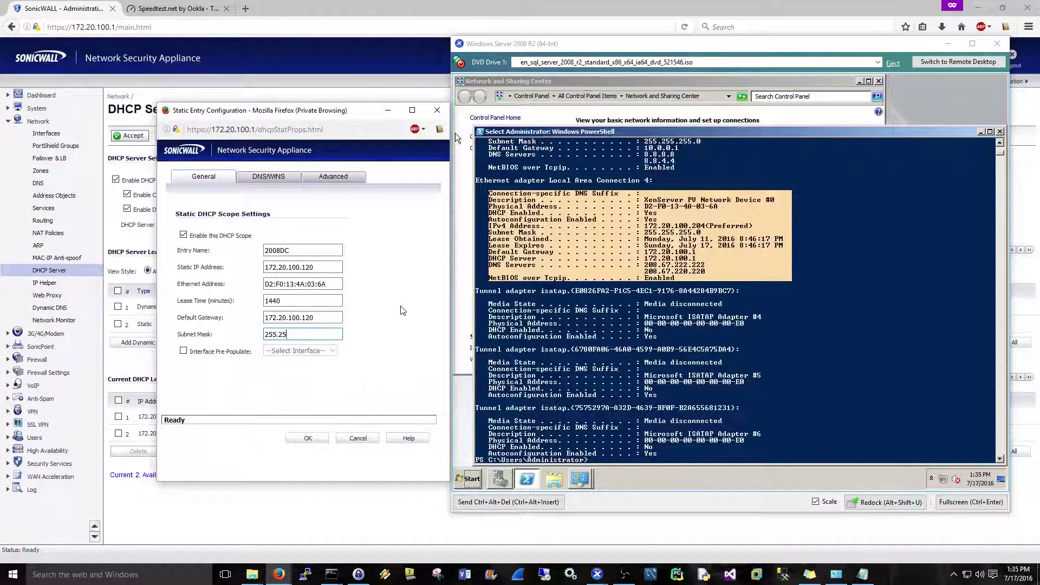
type("5.255.0")
Step: Correct the default gateway to 172.20.100.1 and save the static reservation
left_click(326, 440)
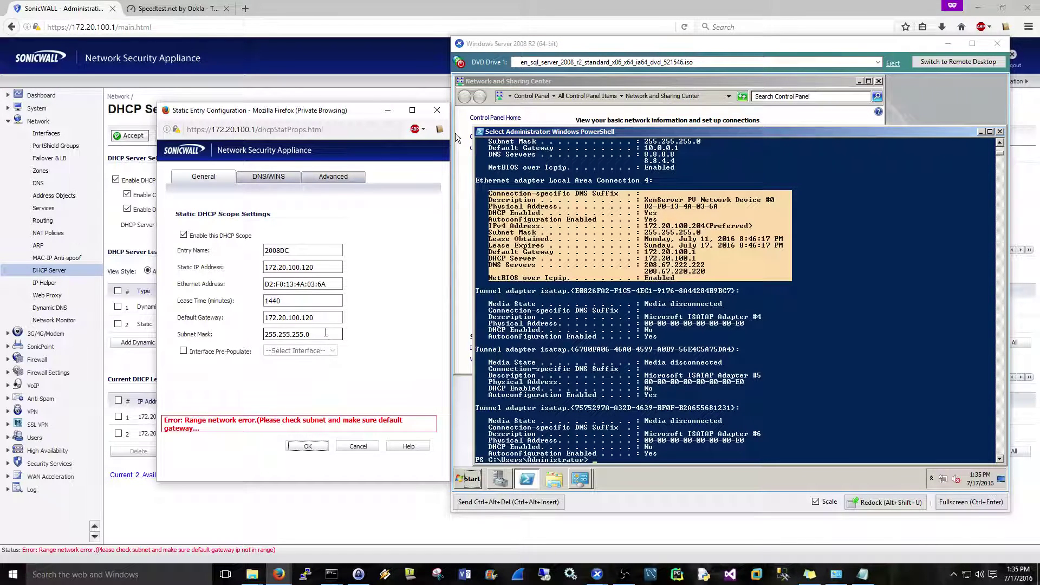
left_click(321, 317)
key("BackSpace")
key("BackSpace")
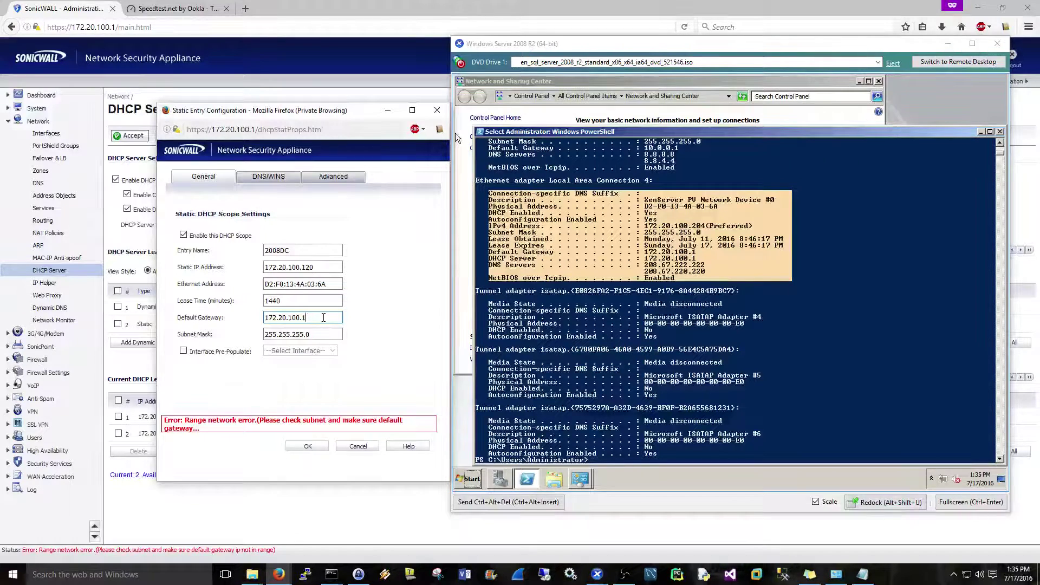
left_click(316, 447)
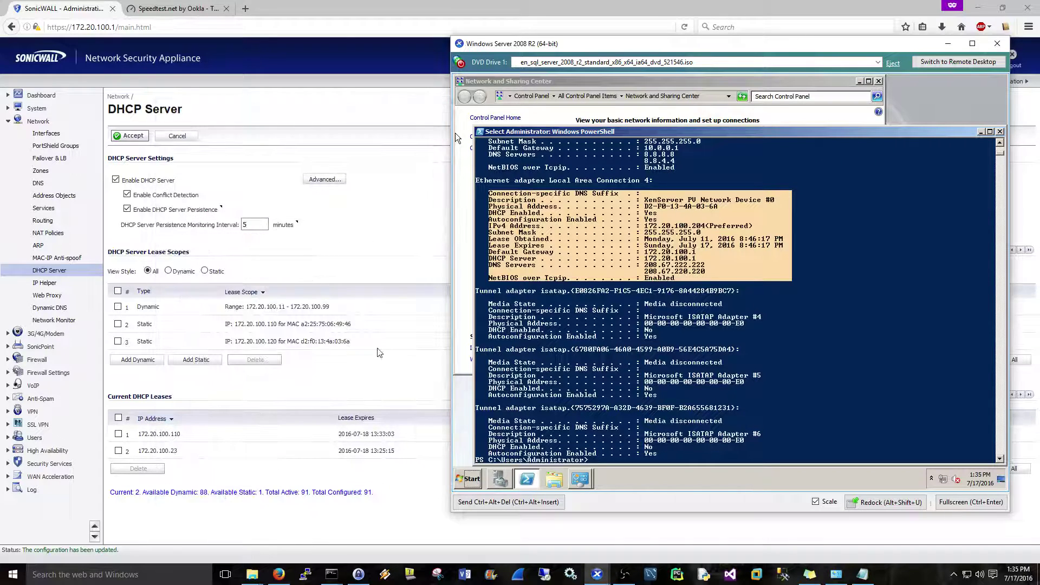
Step: Release and renew the server's DHCP lease with ipconfig /release and ipconfig /renew
left_click(889, 326)
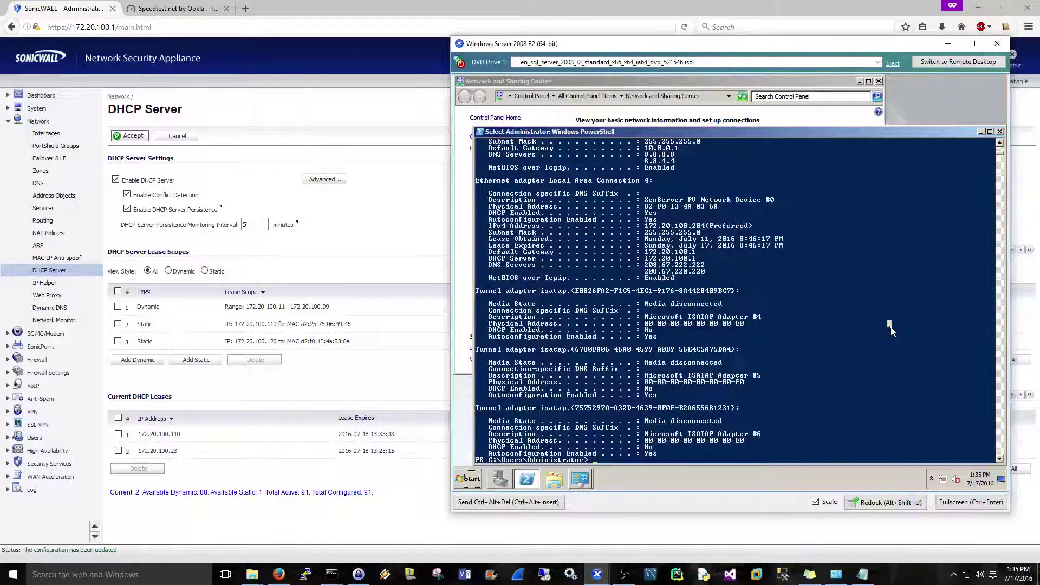
right_click(891, 328)
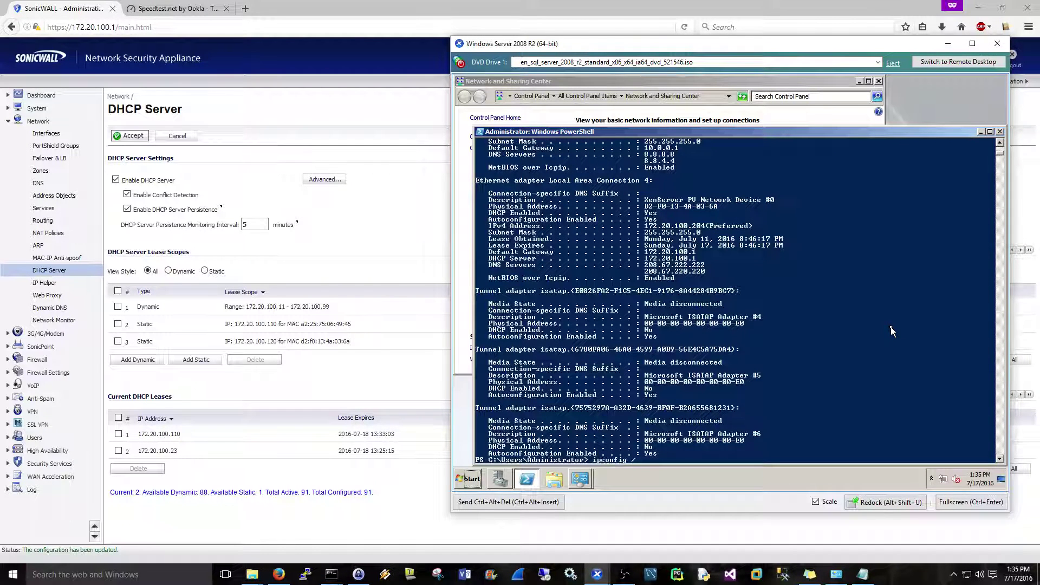
type("lease")
key("Return")
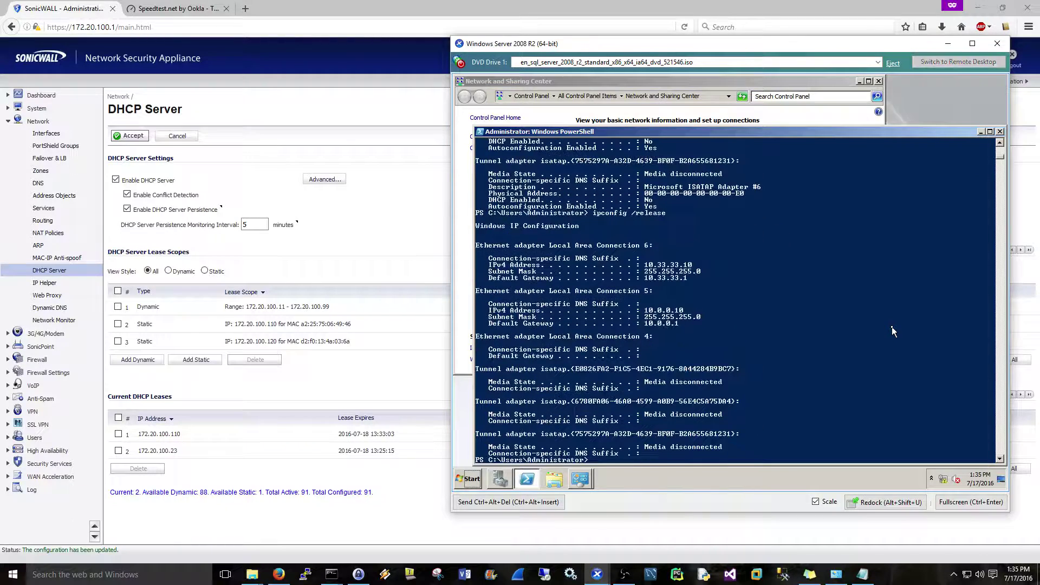
type("ipconfig /renew")
key("Return")
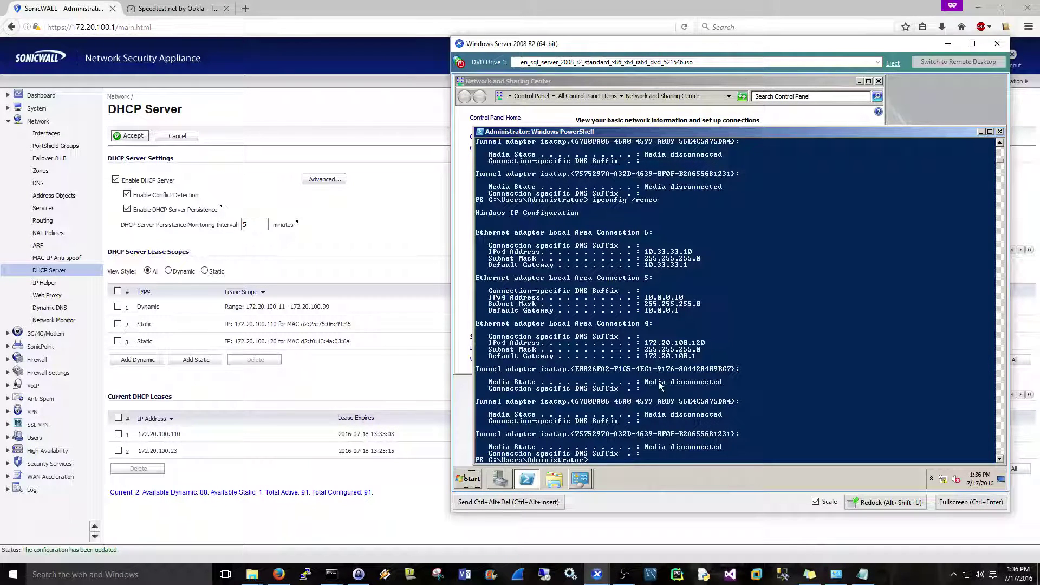
Step: Copy the new 172.20.100.120 address and mark its lease, gateway, DHCP and DNS lines in ipconfig /all
left_click_drag(708, 343, 637, 343)
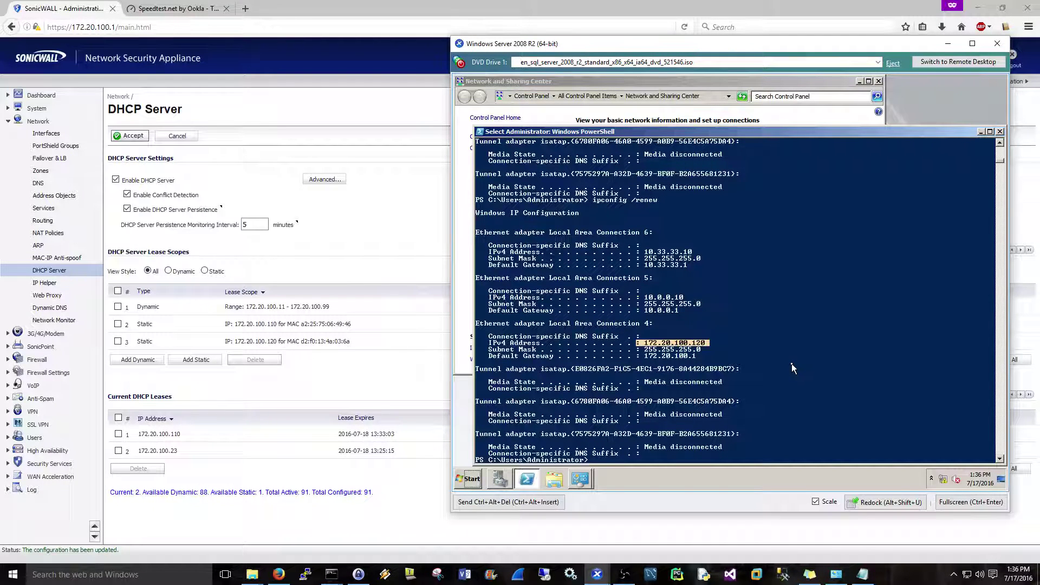
right_click(791, 365)
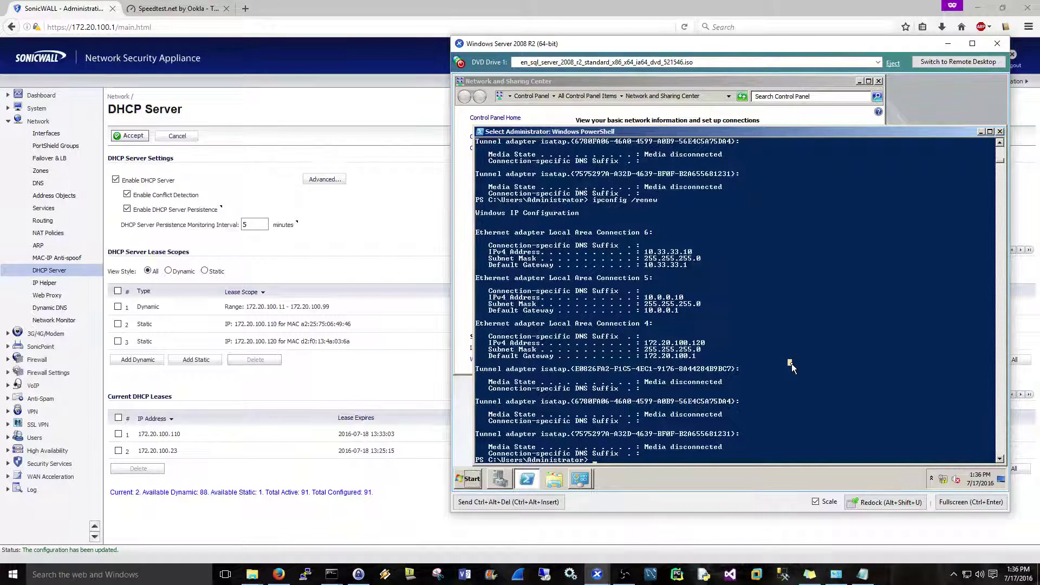
type("ipcon")
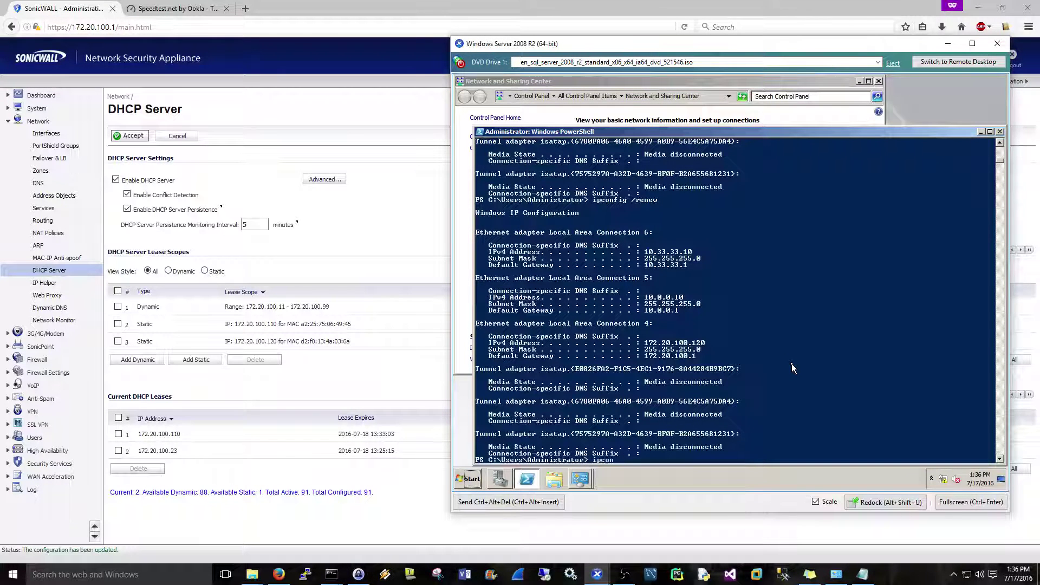
type("fig /all")
key("Return")
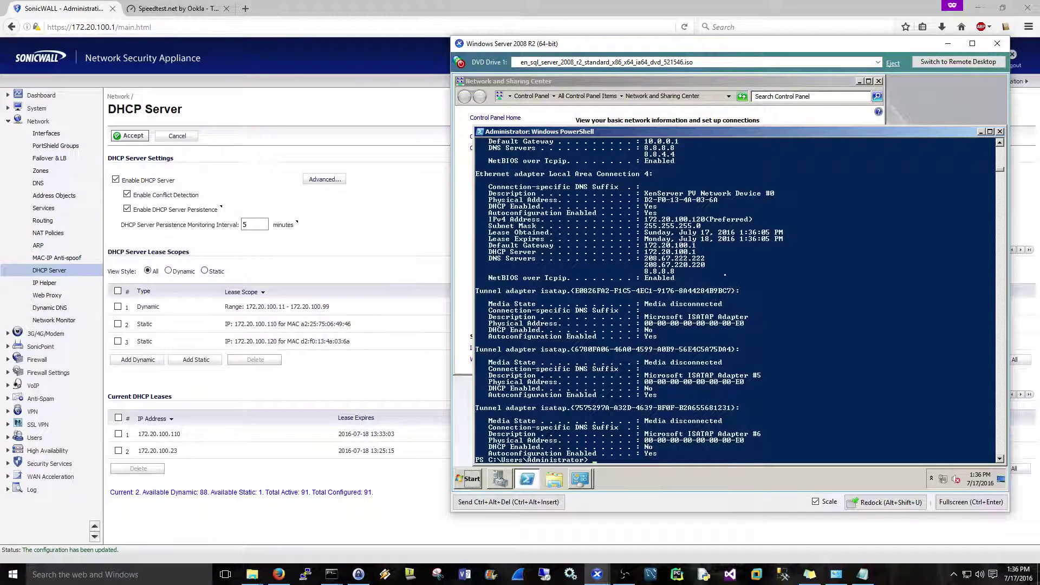
left_click_drag(726, 275, 628, 237)
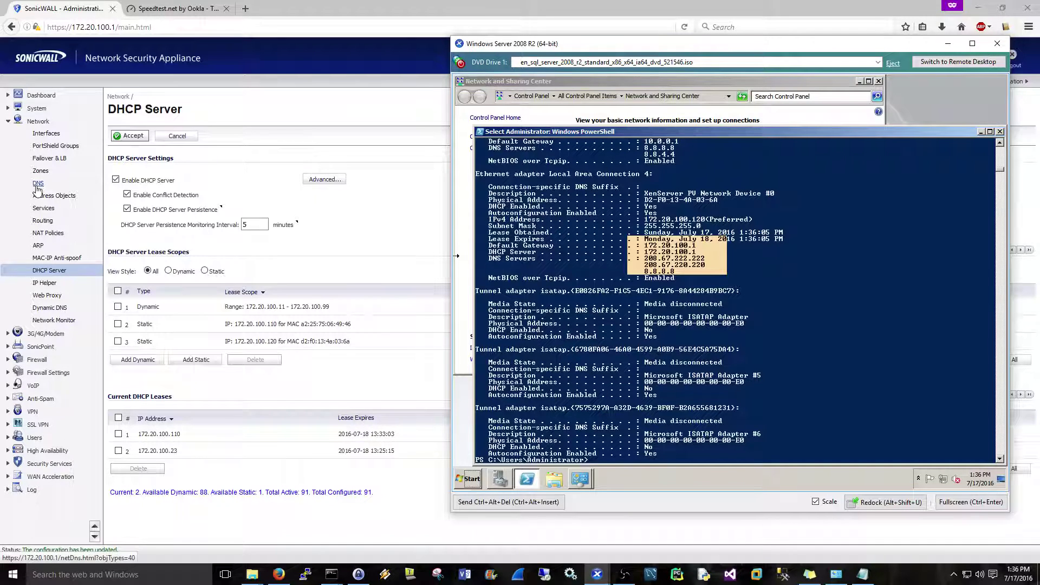
Step: Reload the SonicWALL DHCP Server page to list 172.20.100.120 beside 172.20.100.110 and 172.20.100.23
left_click(372, 331)
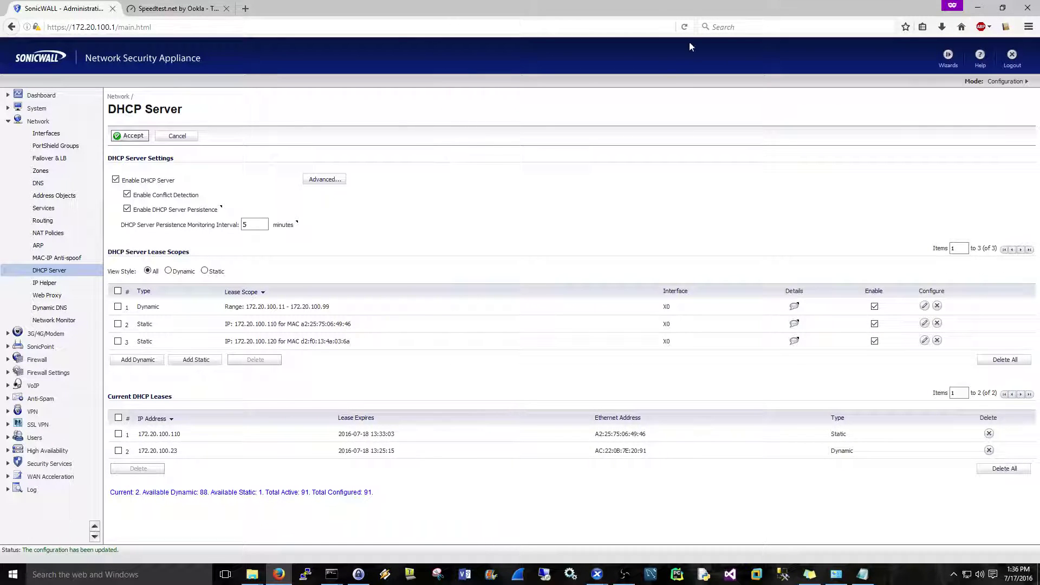
left_click(684, 26)
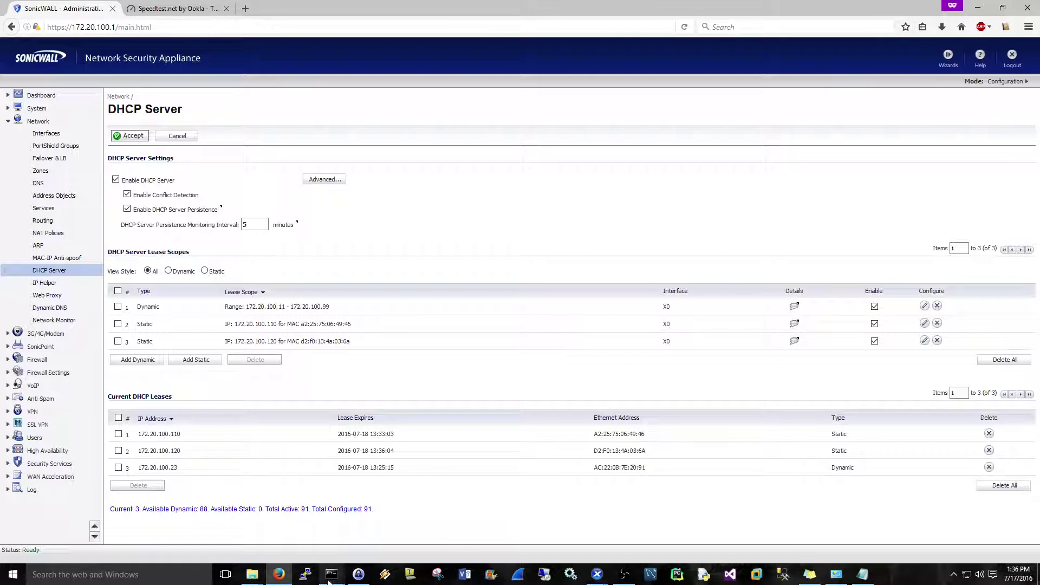
Step: Run ipconfig /release in the Command Prompt to give up this computer's DHCP address
mouse_move(328, 579)
left_click(390, 528)
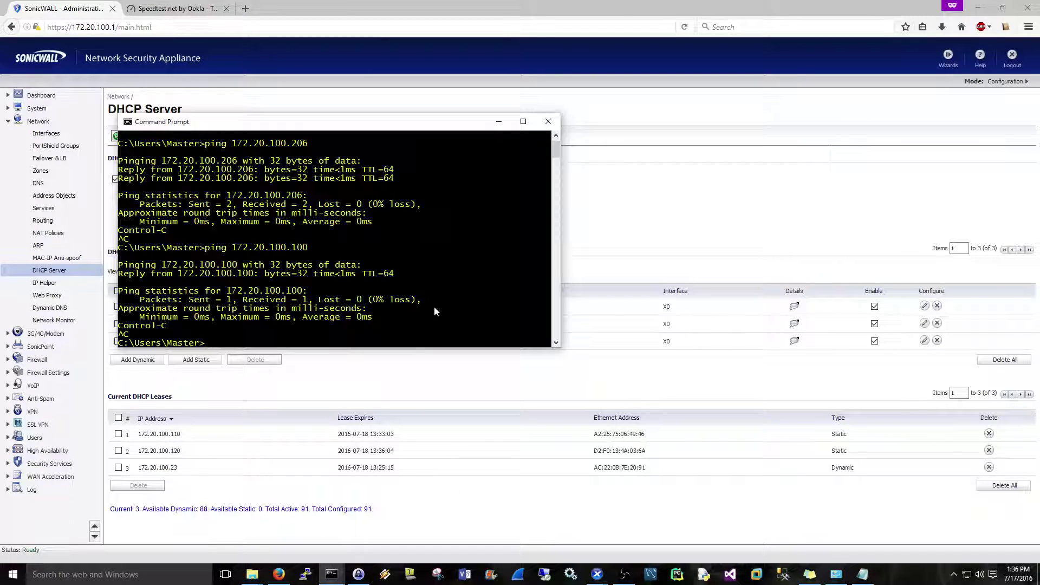
type("ipconfig /release")
key("Return")
Step: Enter ipconfig /renew without running it, and reload the SonicWALL page in Firefox, which now shows Unable to connect
type("ipconfig /renew")
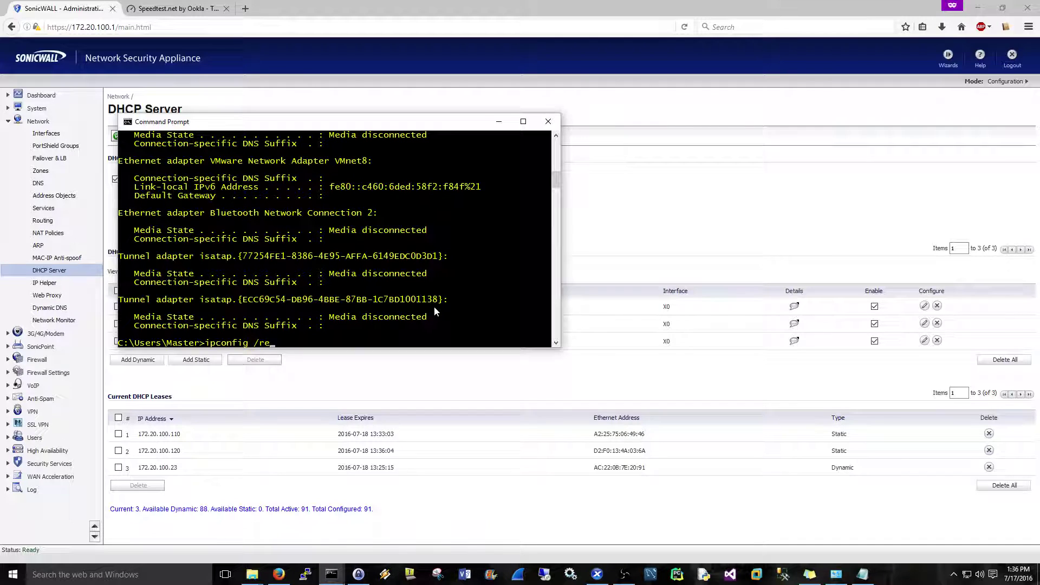
left_click(656, 277)
left_click(685, 27)
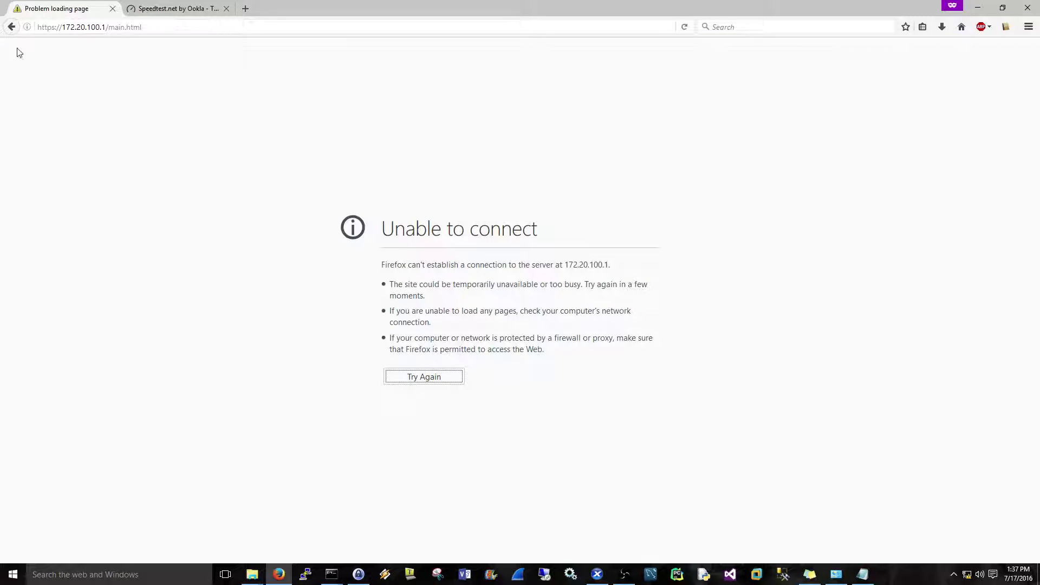
left_click(12, 27)
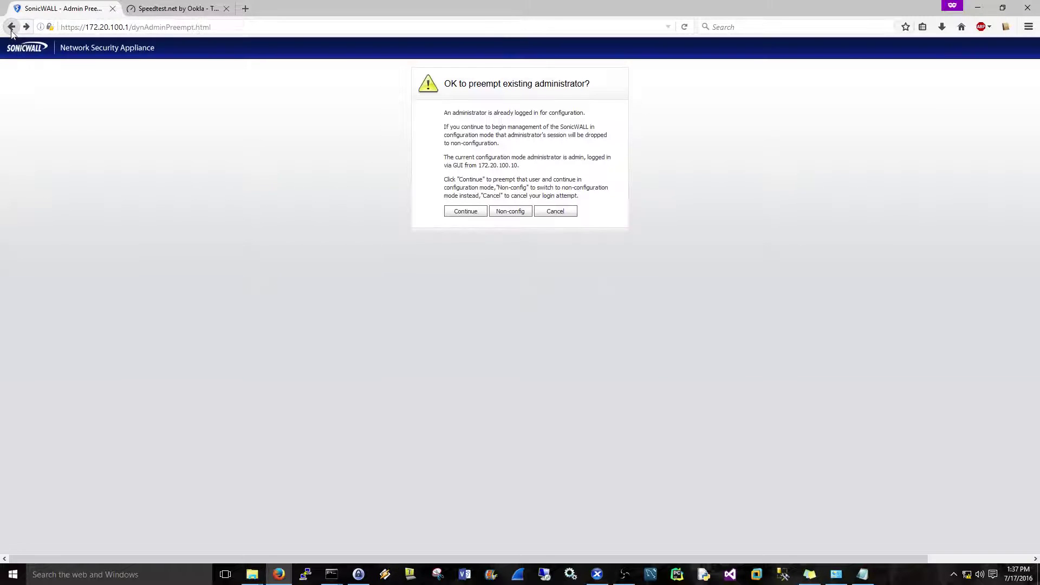
left_click(464, 211)
left_click(437, 377)
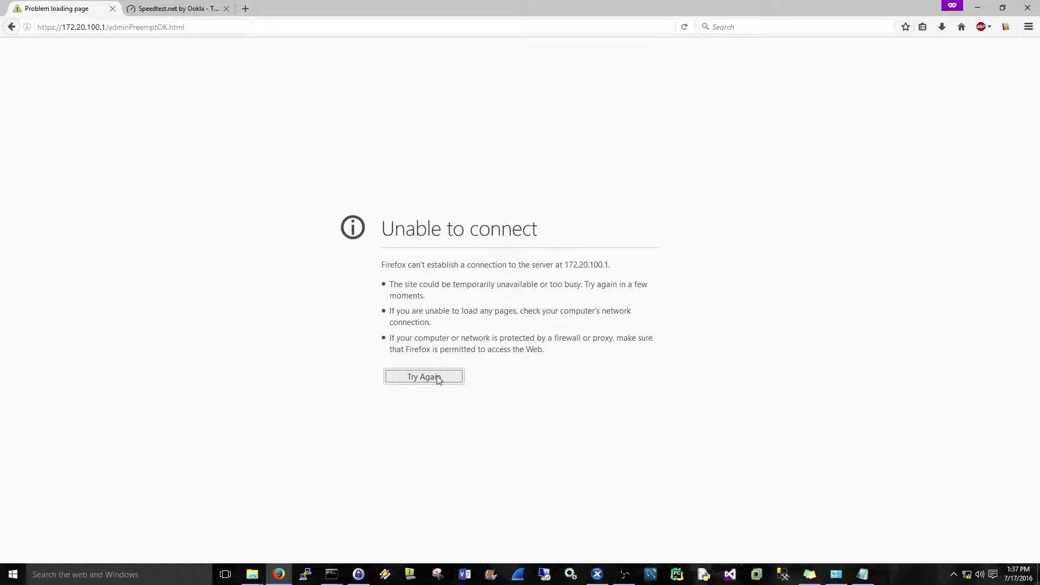
left_click(199, 28)
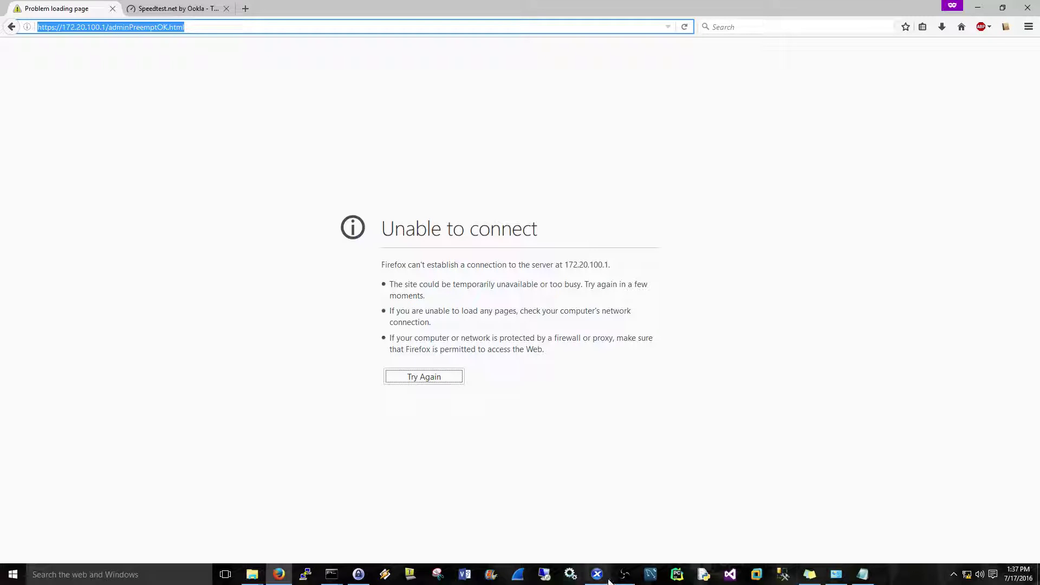
left_click(305, 574)
mouse_move(327, 580)
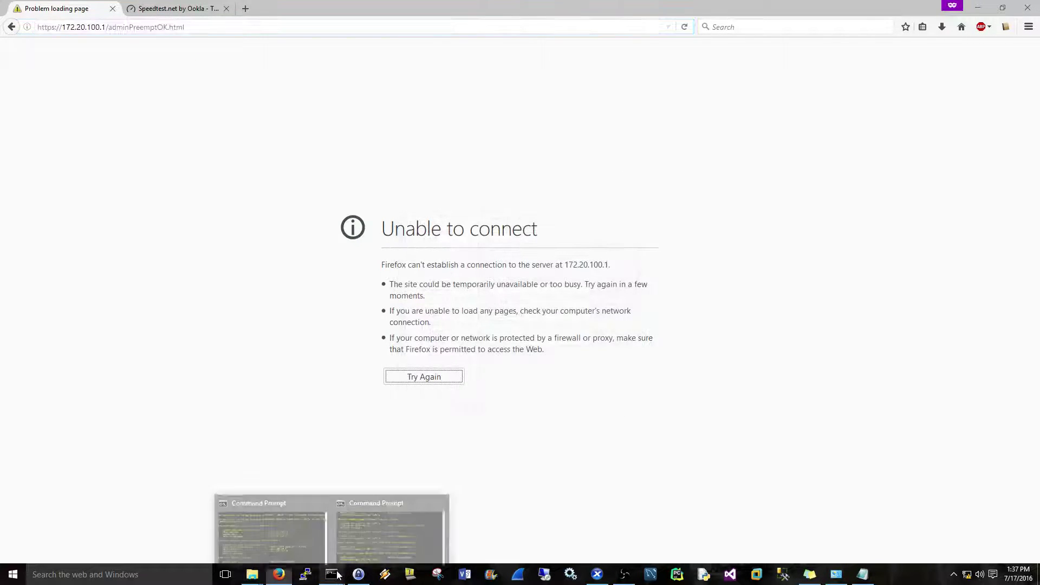
Step: Run ipconfig /renew in the second console window and move that window to the right side of the screen
left_click(374, 537)
scroll(304, 292, "up", 2)
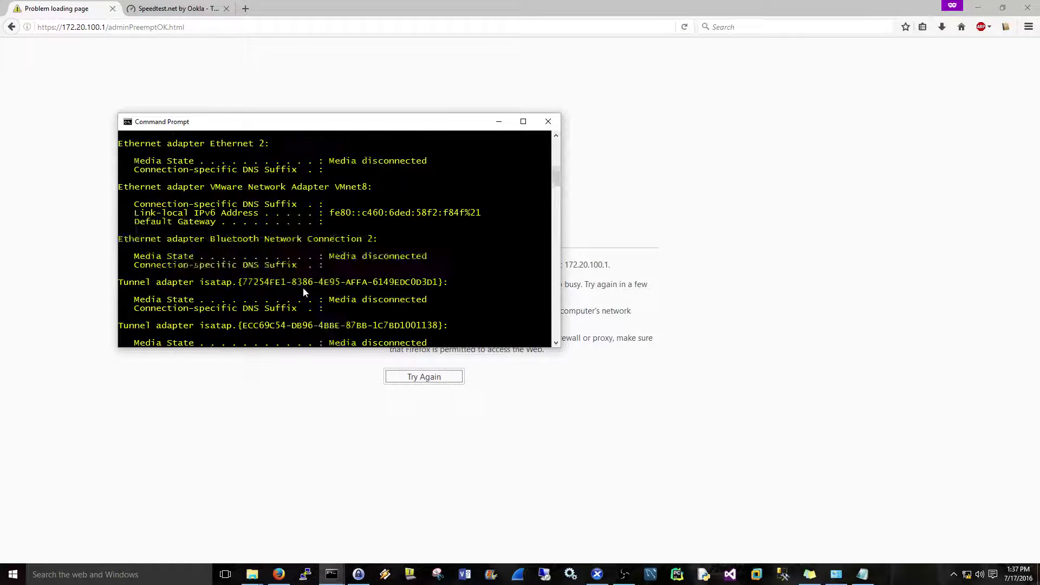
scroll(303, 292, "down", 2)
type("ipconfig /renew")
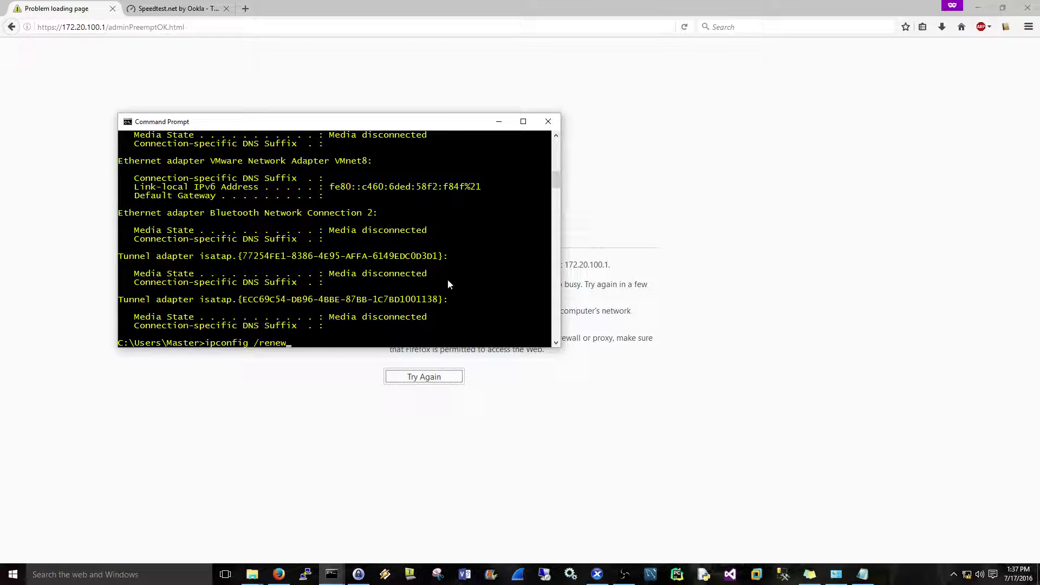
key("Return")
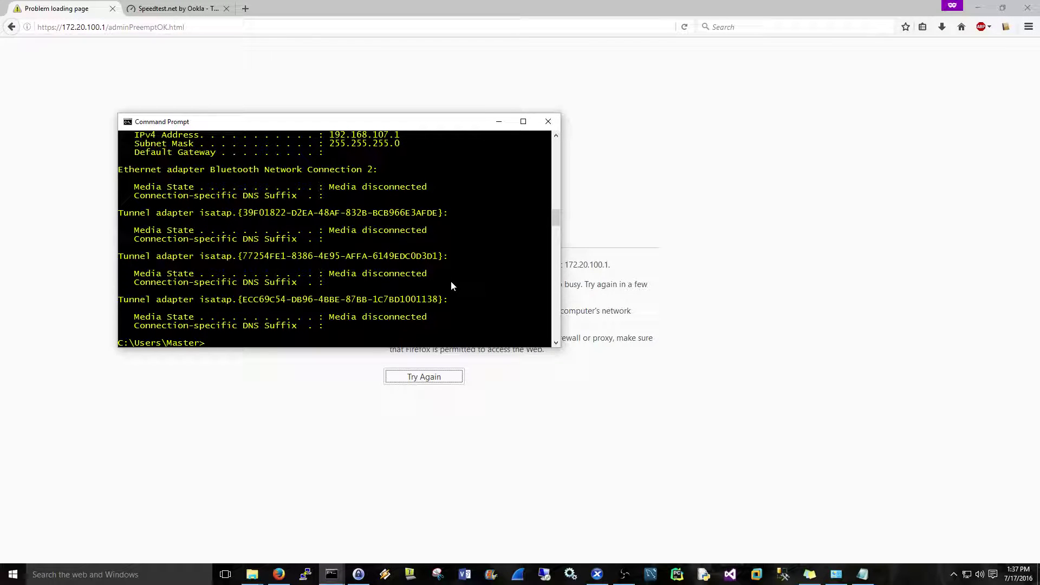
left_click_drag(433, 122, 913, 49)
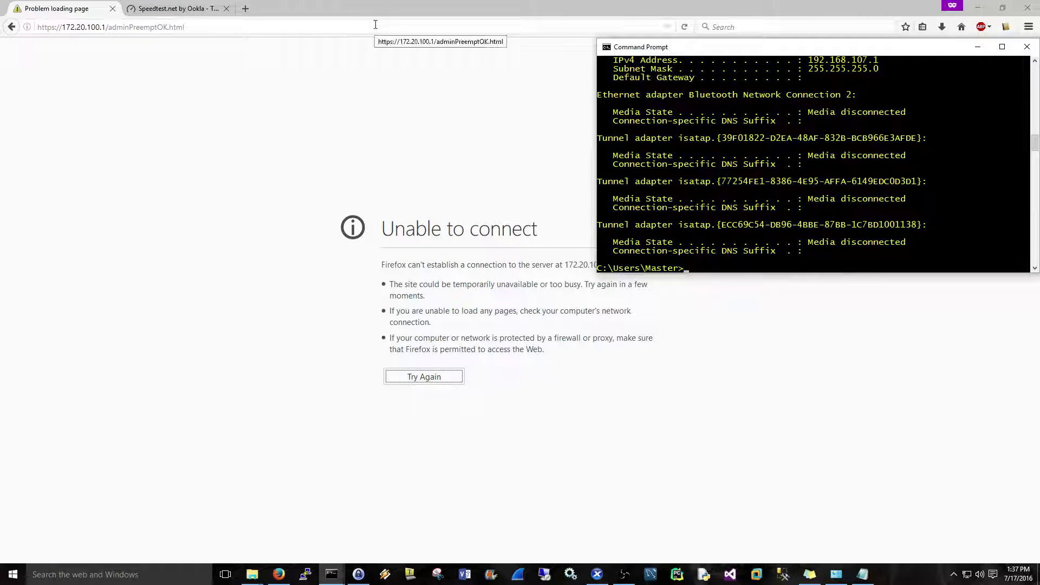
Step: Reload the DHCP Server page and highlight the 172.20.100.23 dynamic lease's address, MAC and type
left_click(684, 27)
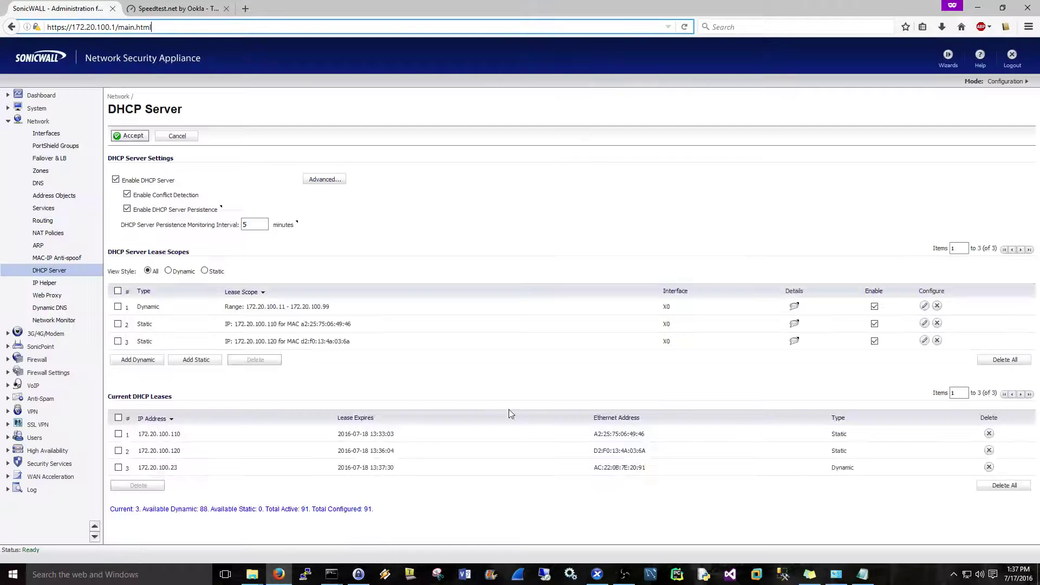
left_click_drag(185, 470, 150, 466)
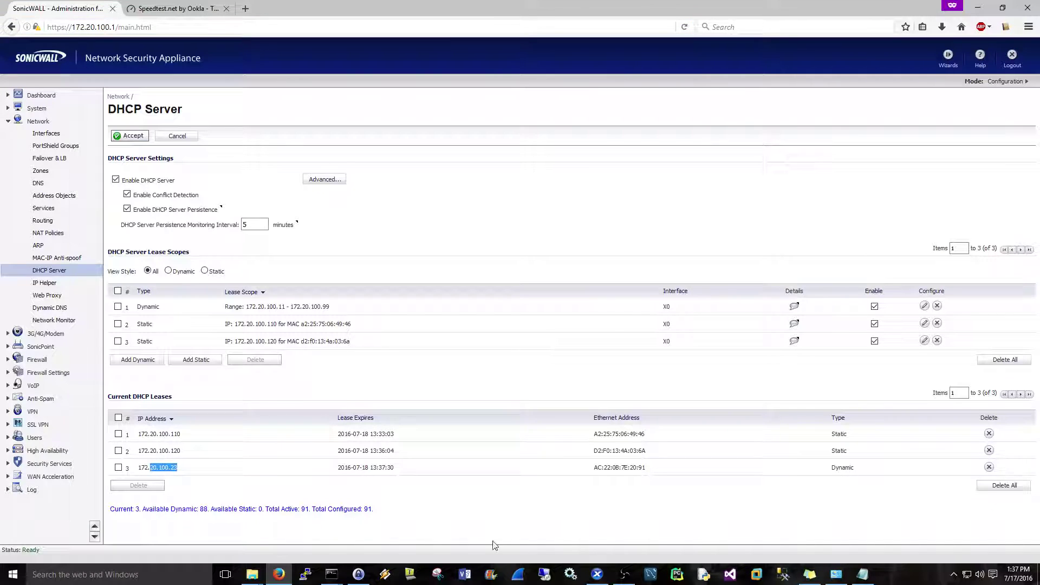
left_click_drag(591, 470, 869, 477)
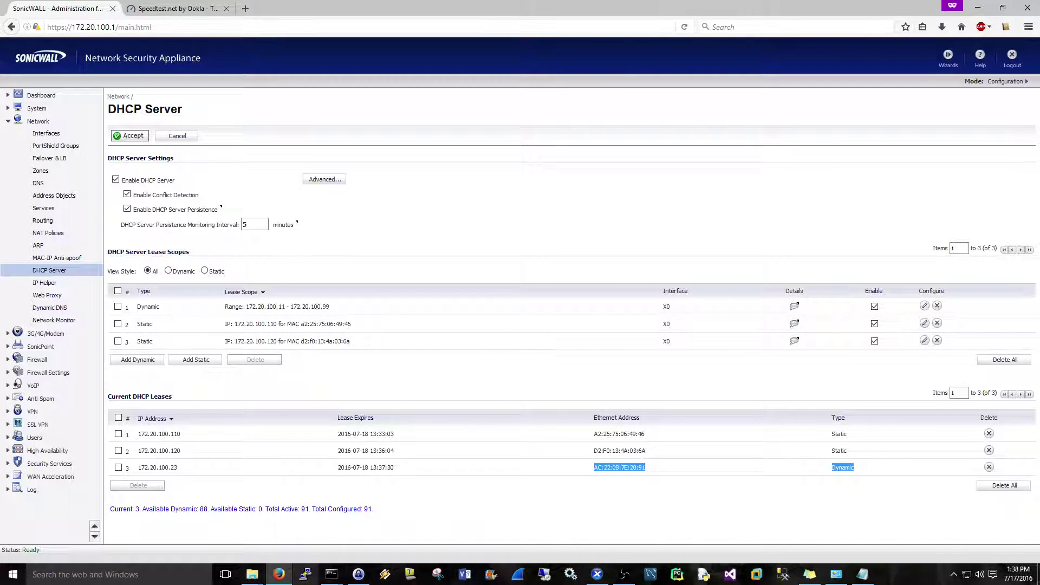
Step: Run ipconfig /all in the console and scroll up through the full IP configuration
left_click(331, 574)
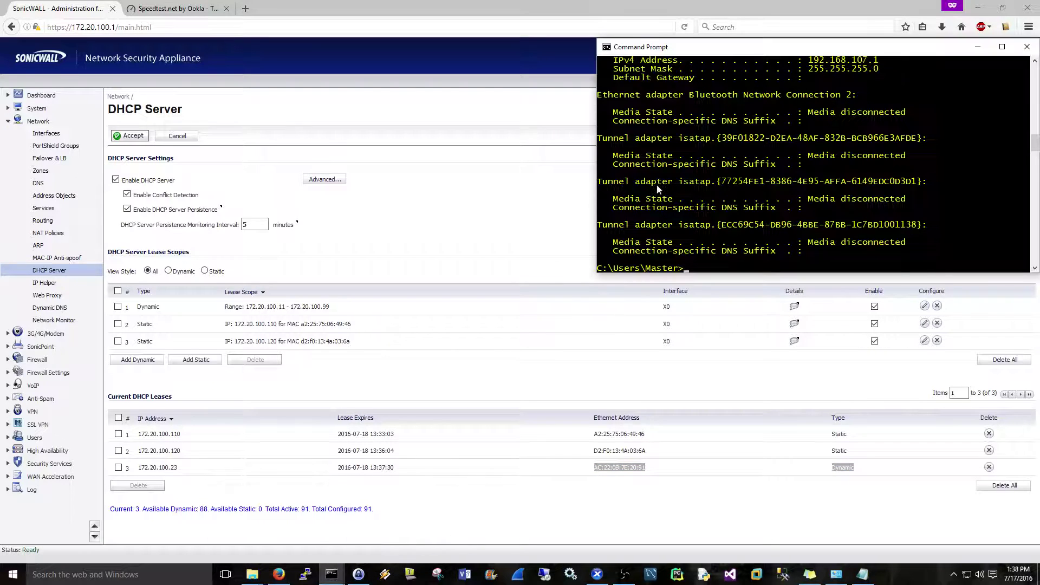
type("ipconfig /all")
key("Return")
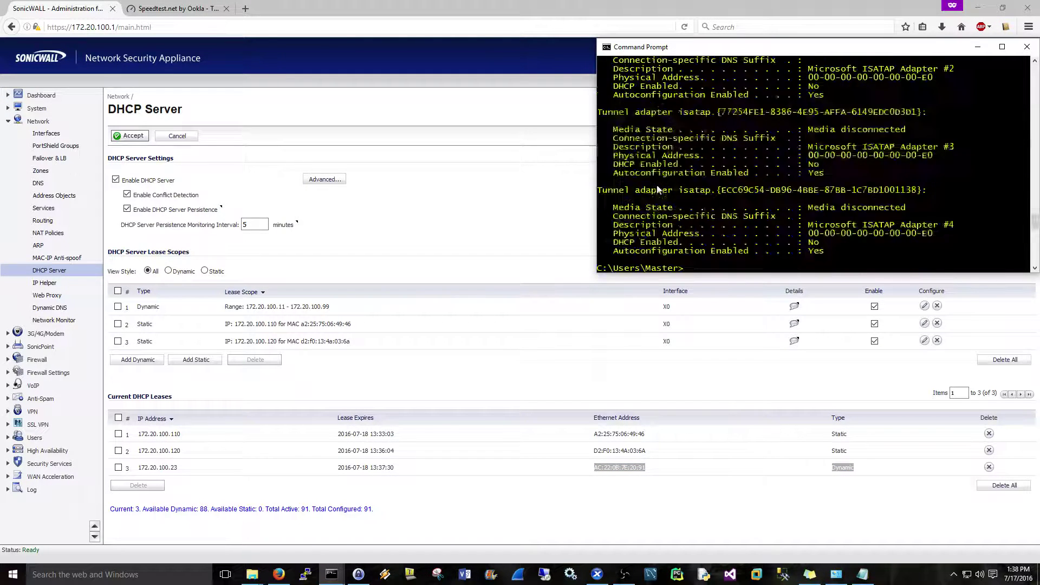
scroll(656, 189, "up", 10)
scroll(656, 190, "up", 10)
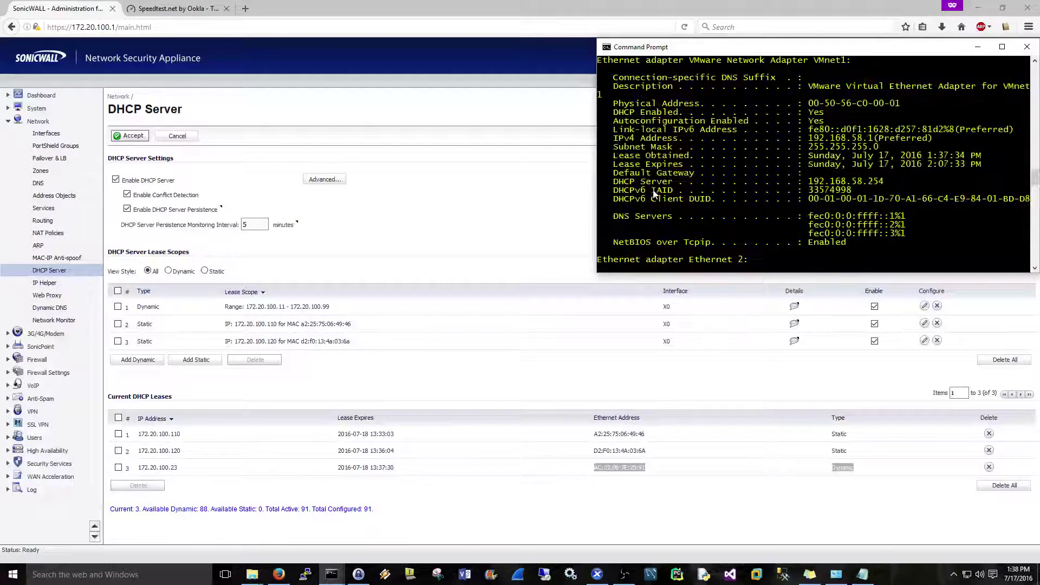
scroll(655, 192, "up", 7)
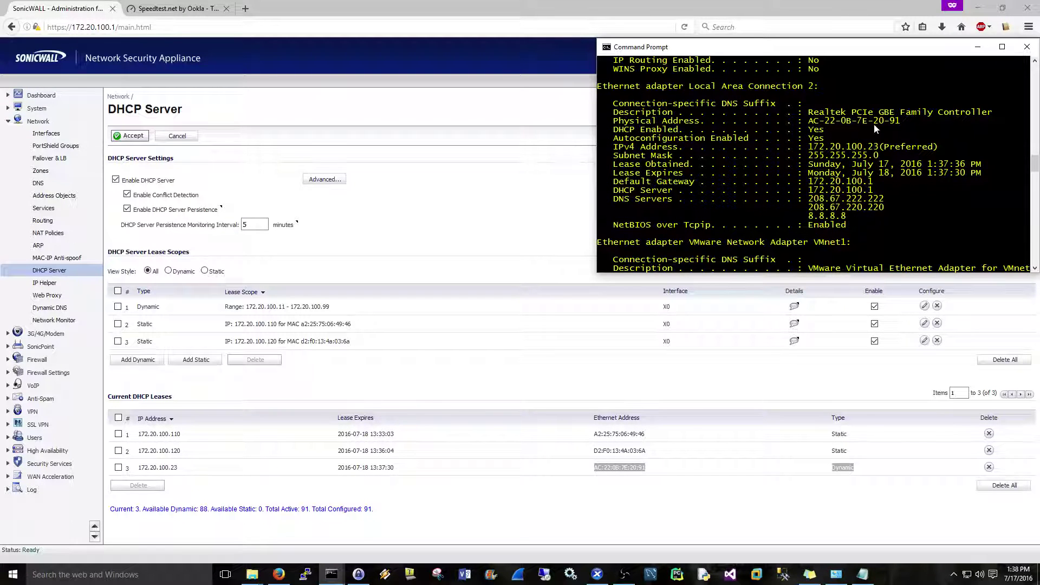
Step: On the DHCP Server page, highlight the lease MAC, the 172.20.100.11 - 172.20.100.99 scope, the first reservation and the DHCP enable setting
left_click(643, 484)
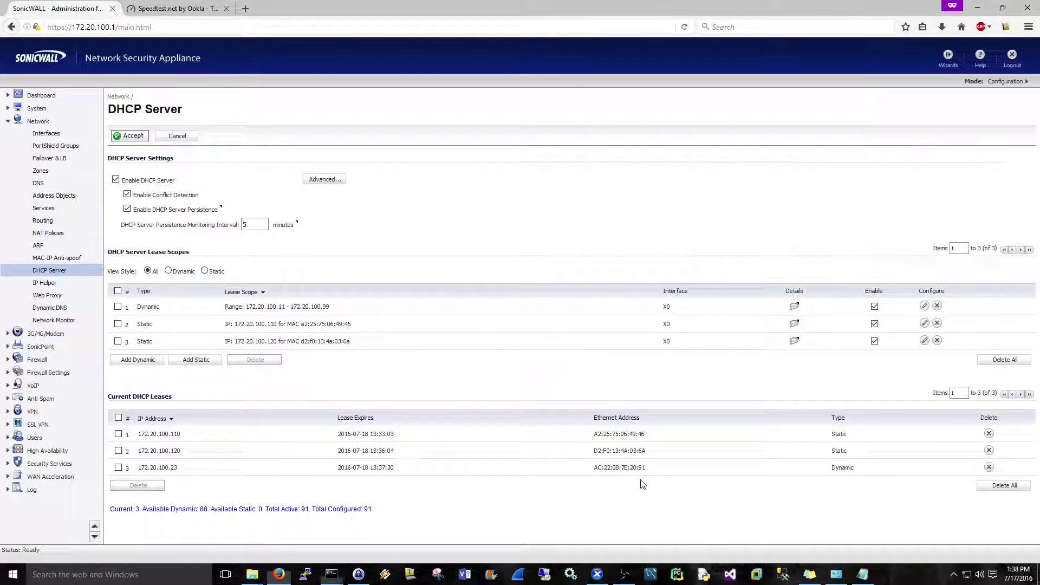
left_click_drag(628, 468, 657, 471)
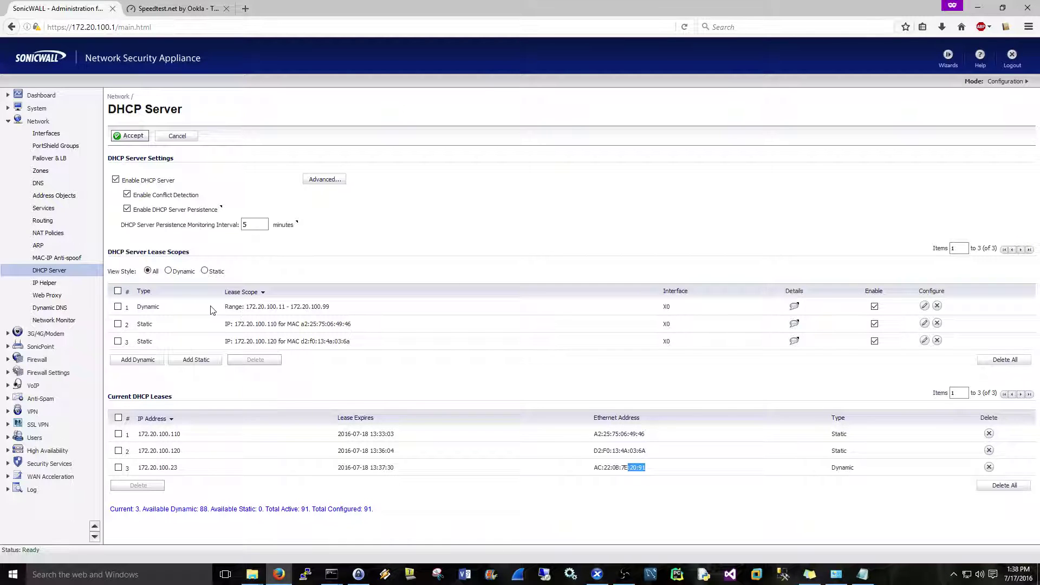
left_click_drag(225, 308, 359, 310)
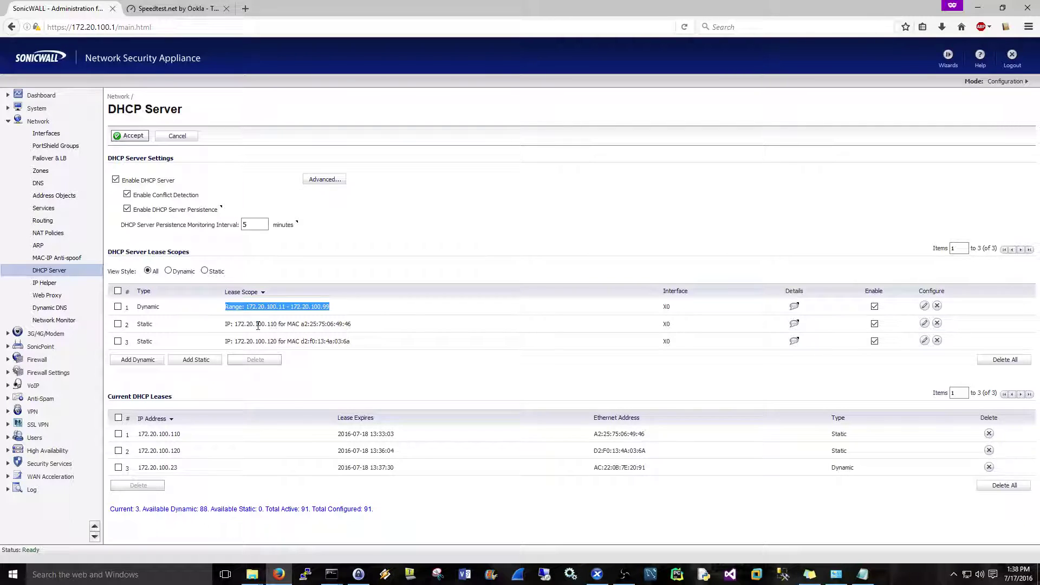
left_click_drag(258, 325, 356, 326)
left_click(176, 183)
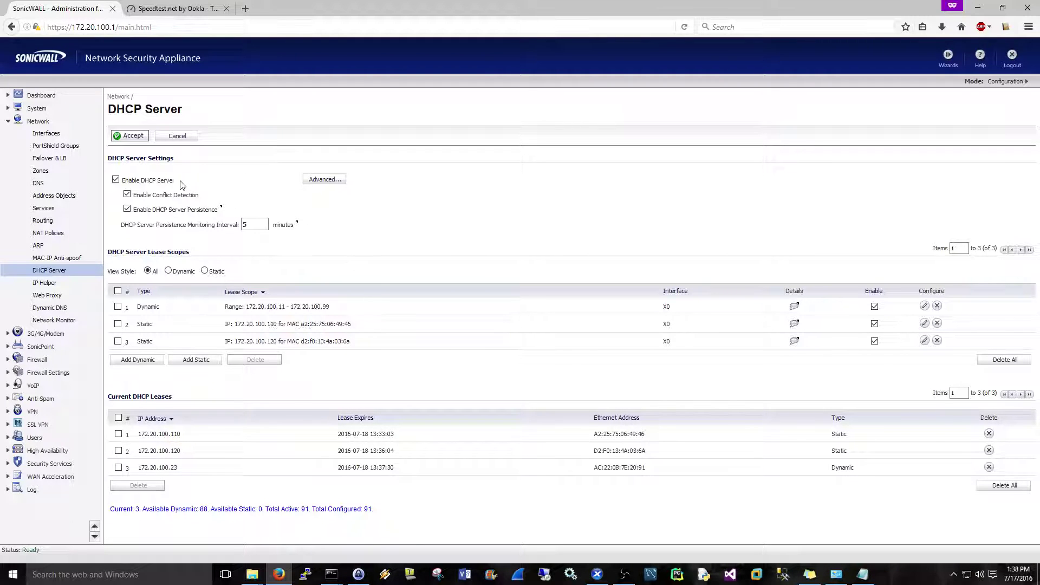
left_click_drag(175, 182, 138, 183)
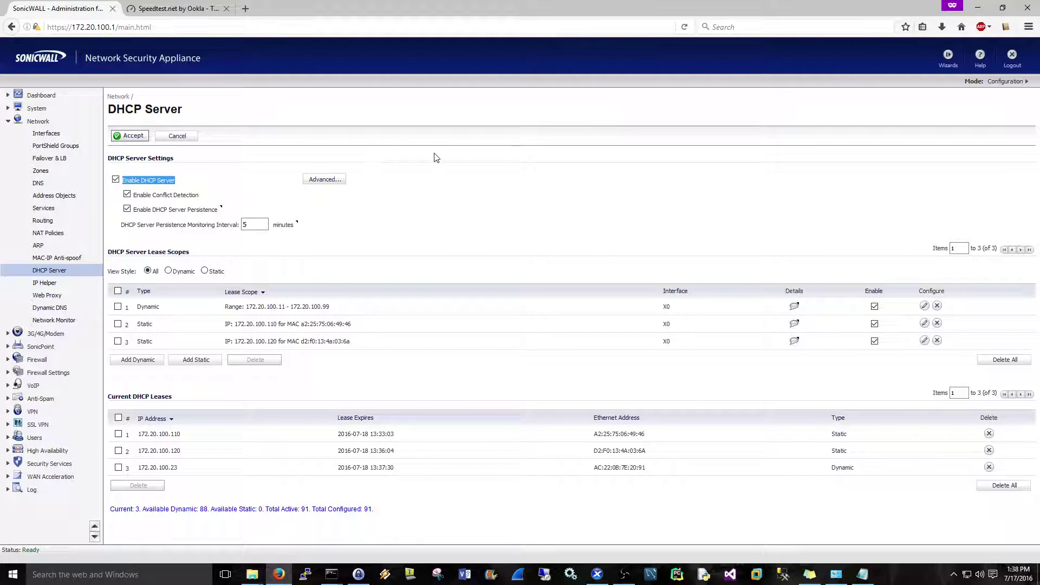